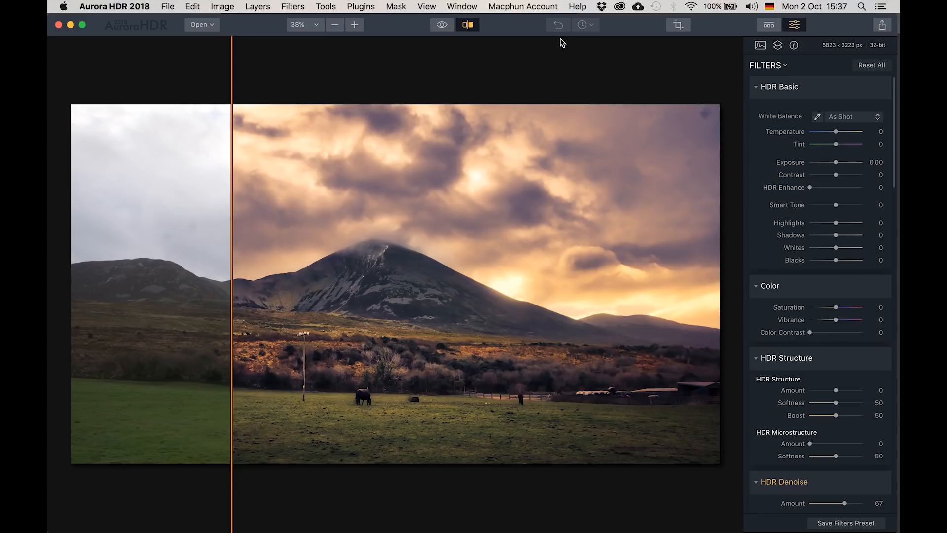
{"action": "left_click", "coordinate": [677, 28]}
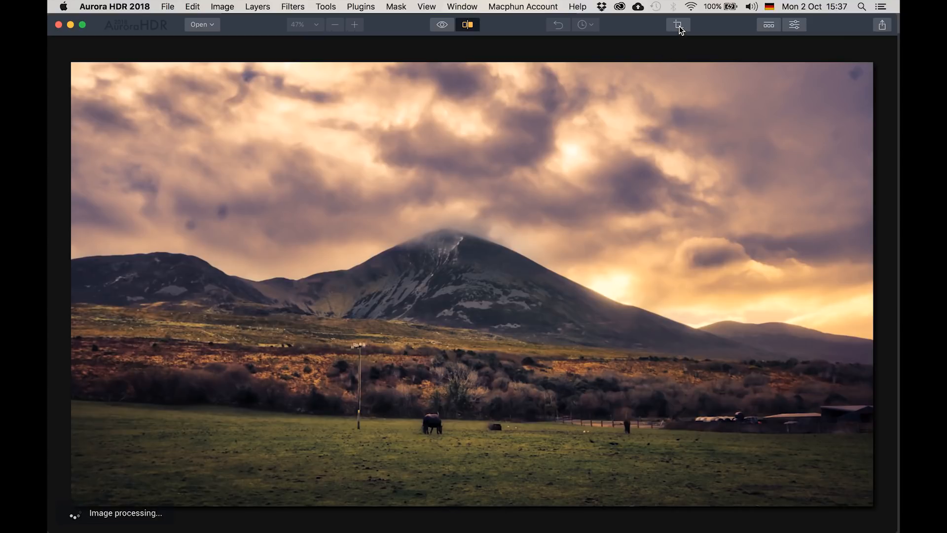
{"action": "left_click", "coordinate": [679, 25]}
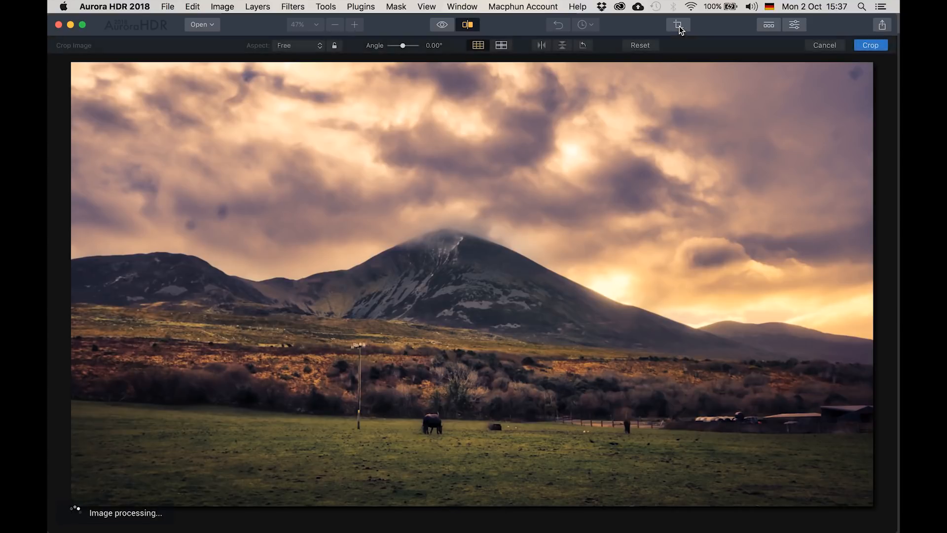
{"action": "left_click", "coordinate": [823, 46]}
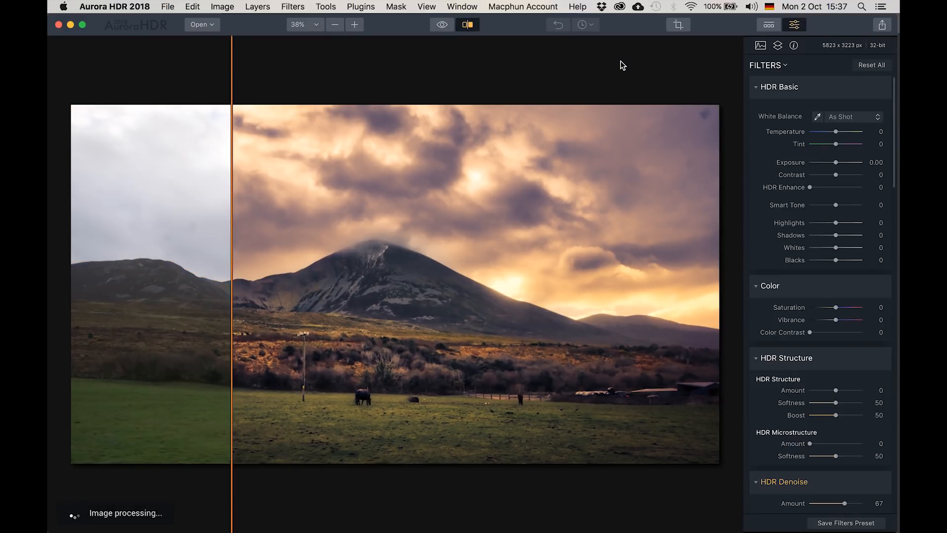
Step: Look through the filter list from HDR Basic down to Color Toning, Dodge & Burn and Vignette
{"action": "scroll", "coordinate": [842, 158], "scroll_direction": "down", "scroll_amount": 10}
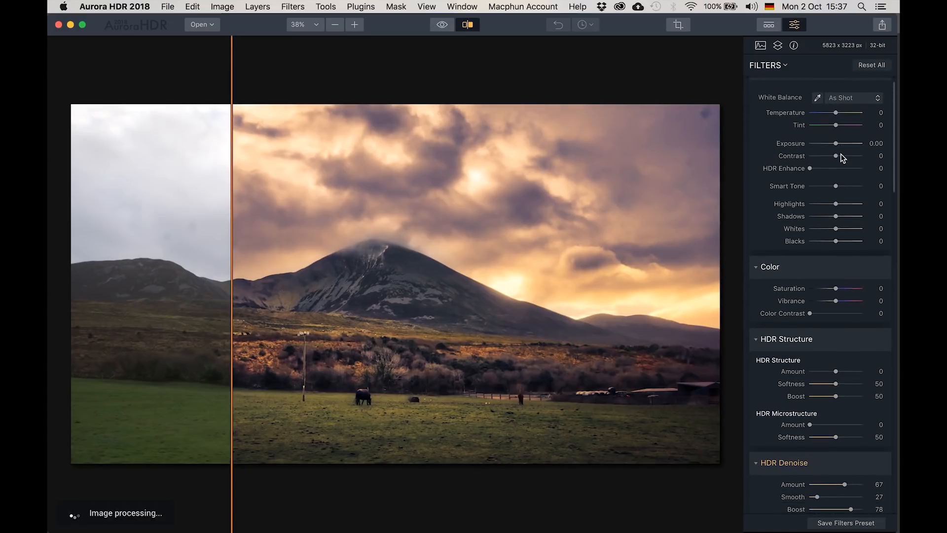
{"action": "scroll", "coordinate": [843, 158], "scroll_direction": "down", "scroll_amount": 15}
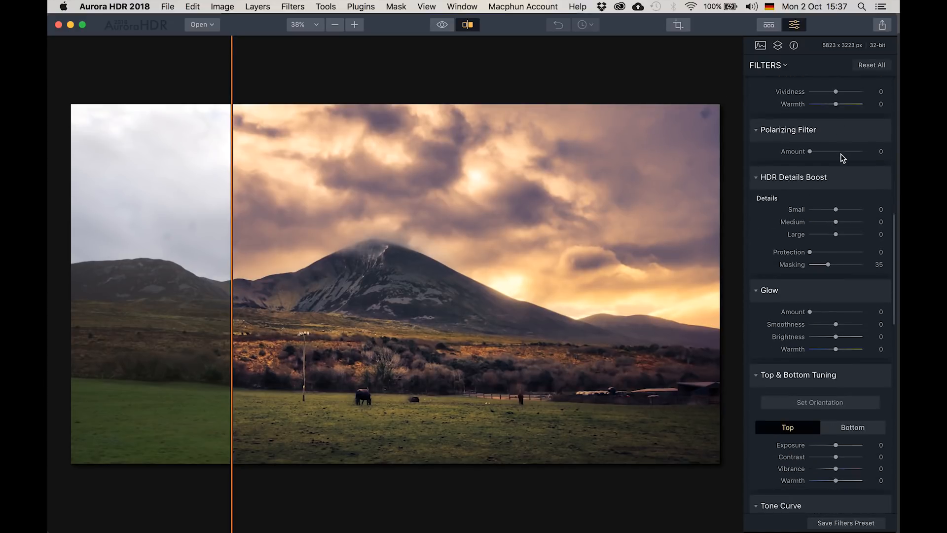
{"action": "scroll", "coordinate": [842, 157], "scroll_direction": "down", "scroll_amount": 5}
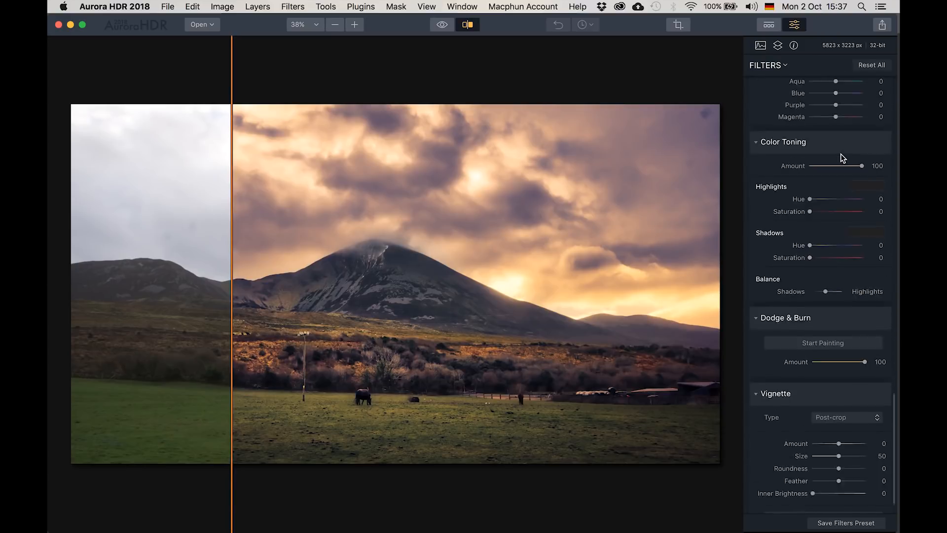
{"action": "key", "text": "c"}
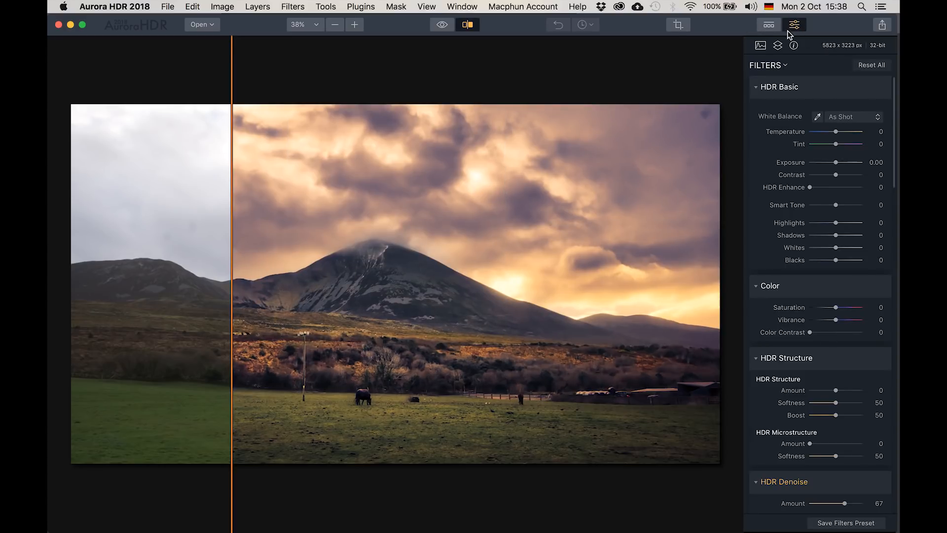
Step: Show the presets strip below the photo and browse through the preset previews
{"action": "left_click", "coordinate": [769, 26]}
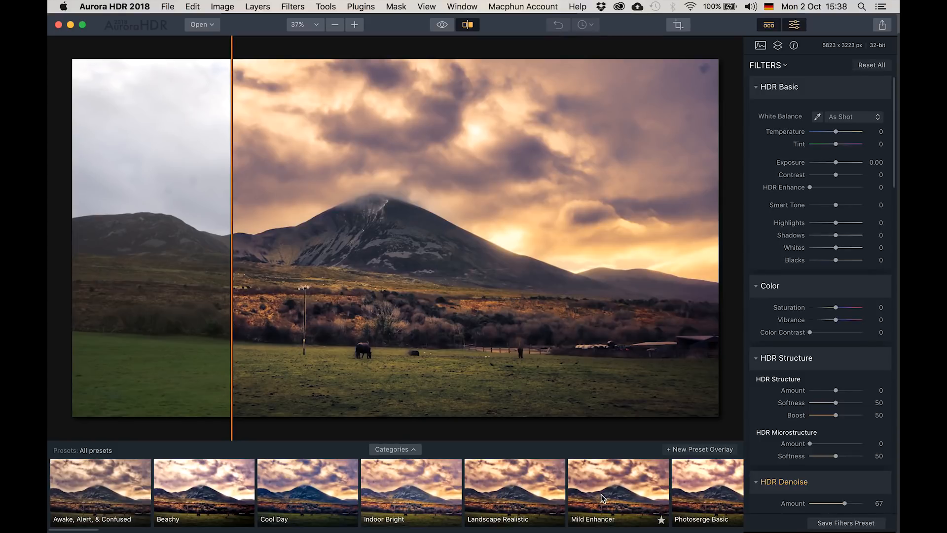
{"action": "scroll", "coordinate": [211, 494], "scroll_direction": "right", "scroll_amount": 8}
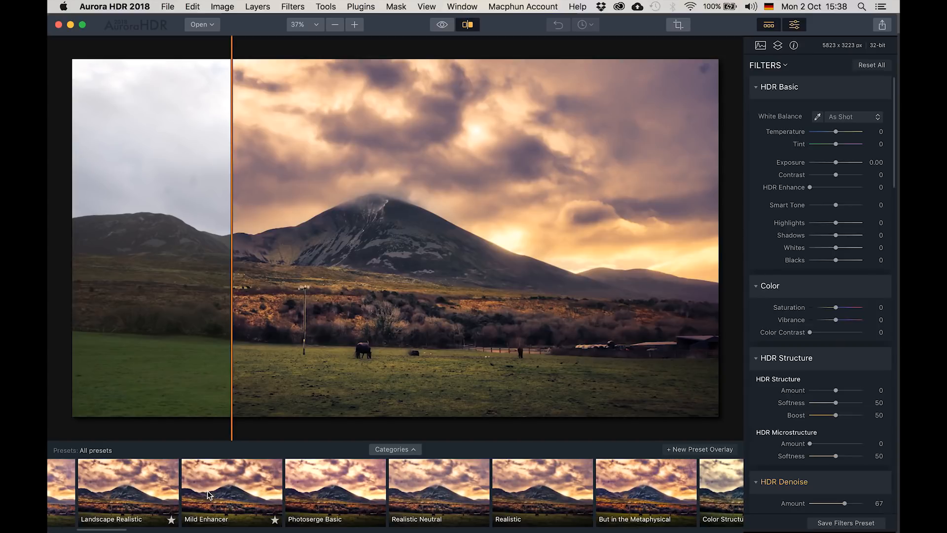
{"action": "scroll", "coordinate": [207, 490], "scroll_direction": "right", "scroll_amount": 4}
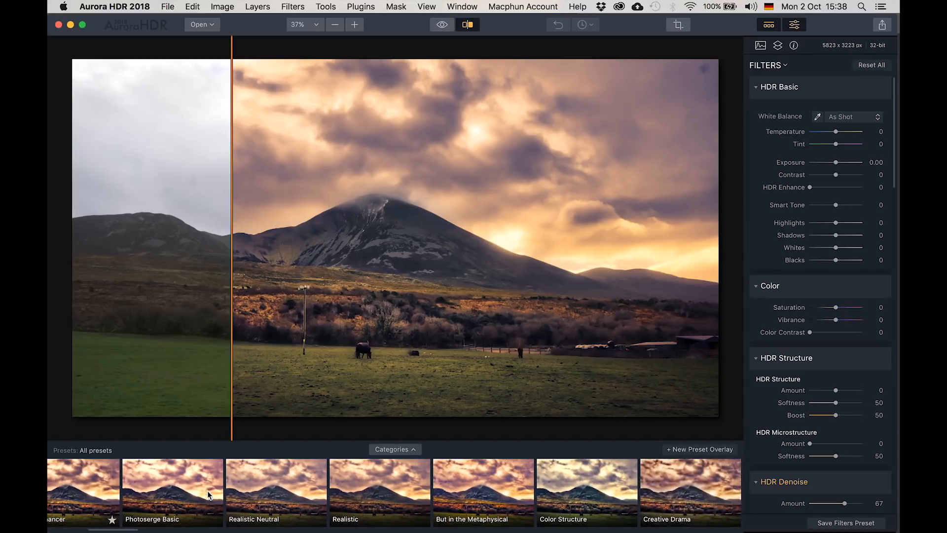
{"action": "scroll", "coordinate": [208, 494], "scroll_direction": "right", "scroll_amount": 6}
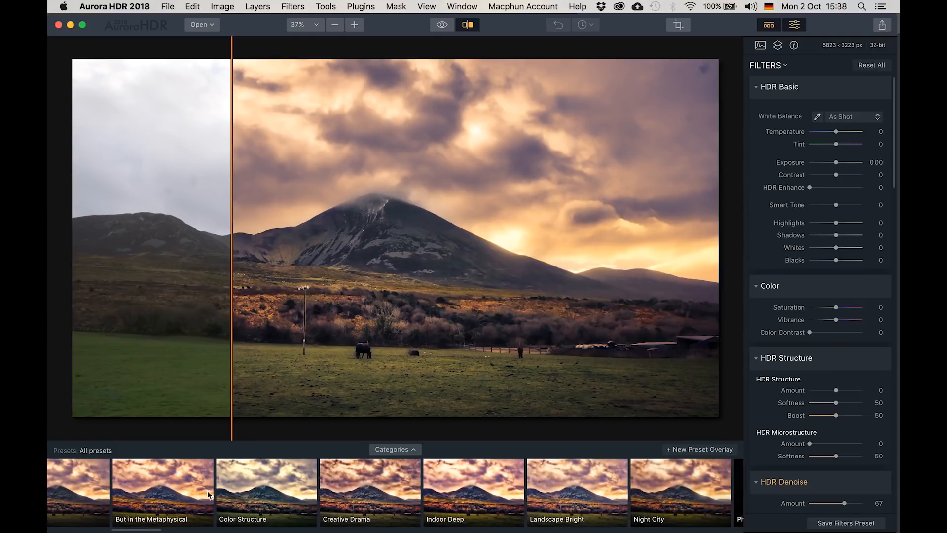
{"action": "scroll", "coordinate": [209, 493], "scroll_direction": "right", "scroll_amount": 20}
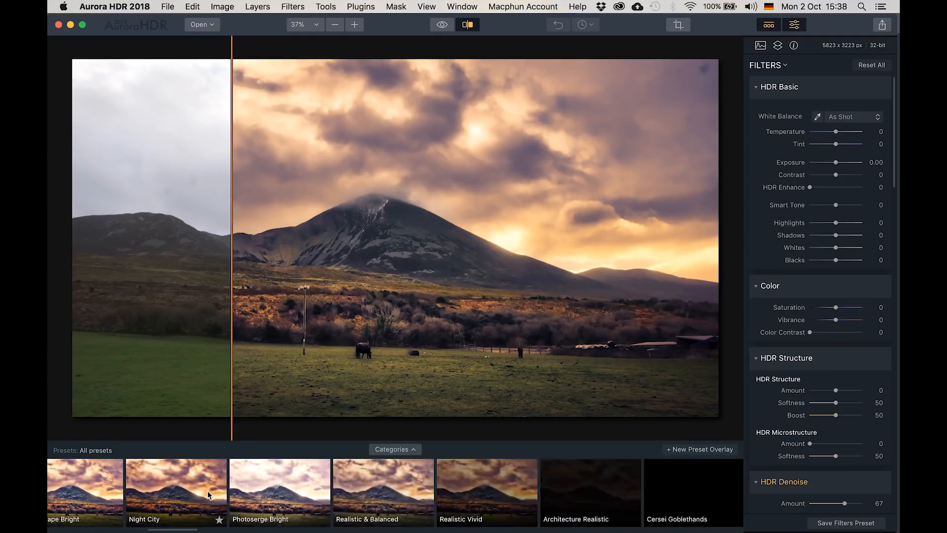
{"action": "scroll", "coordinate": [207, 490], "scroll_direction": "right", "scroll_amount": 15}
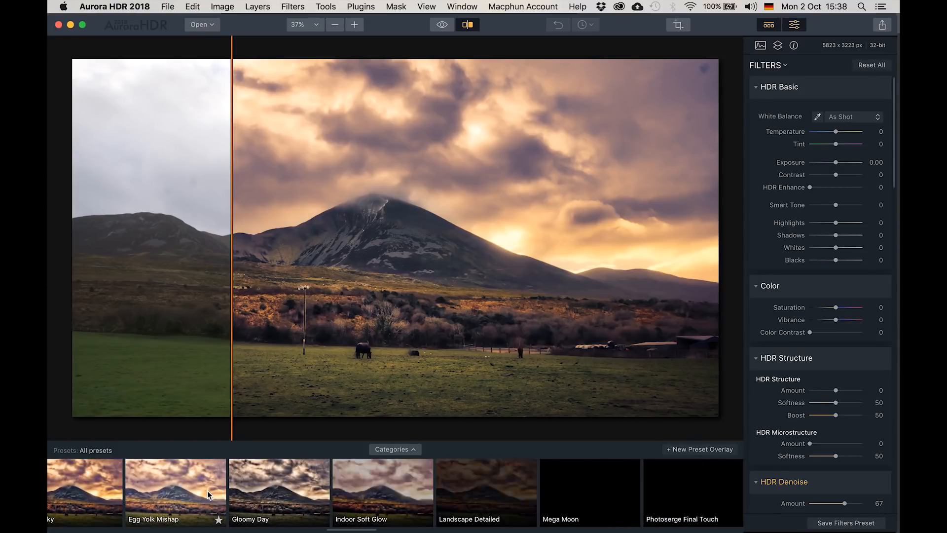
Step: Review the preset categories, choose All presets, and return to the start of the preset previews
{"action": "left_click", "coordinate": [413, 450]}
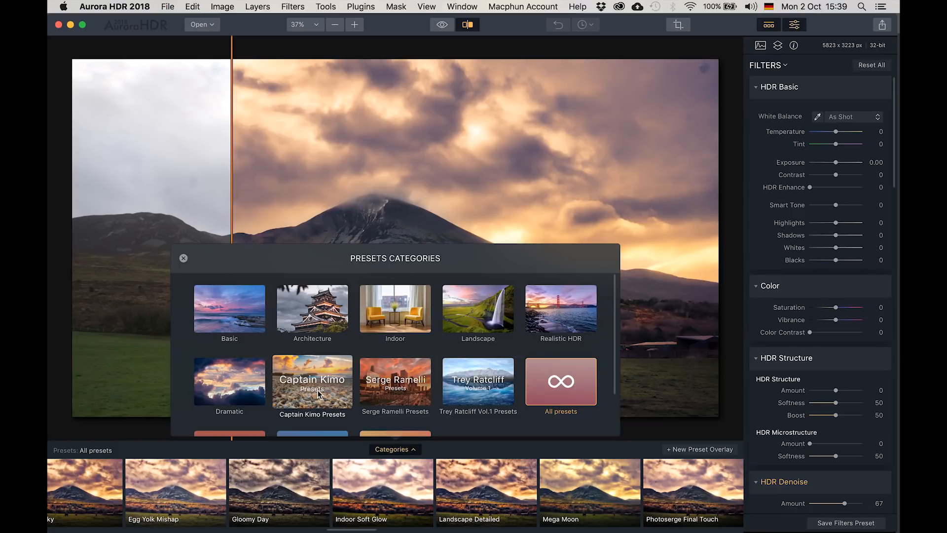
{"action": "scroll", "coordinate": [410, 365], "scroll_direction": "down", "scroll_amount": 3}
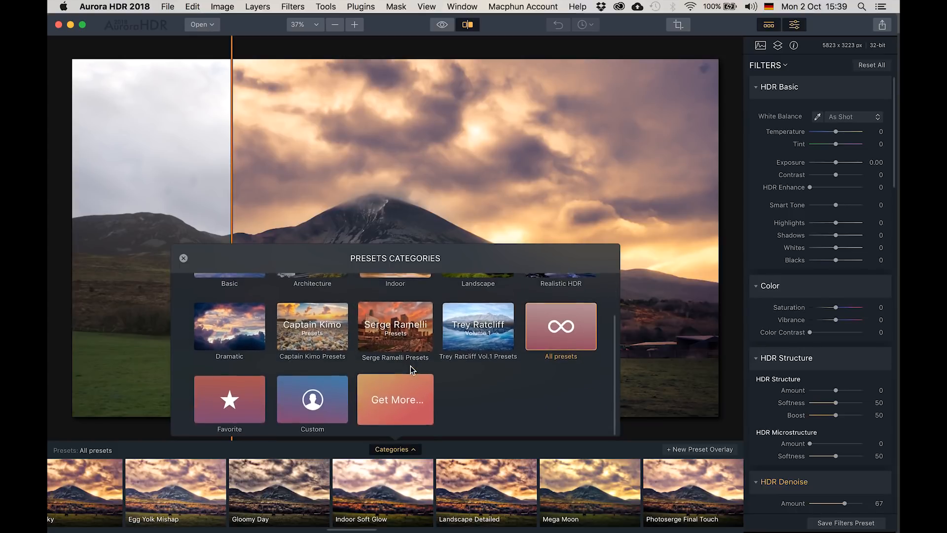
{"action": "left_click", "coordinate": [558, 327]}
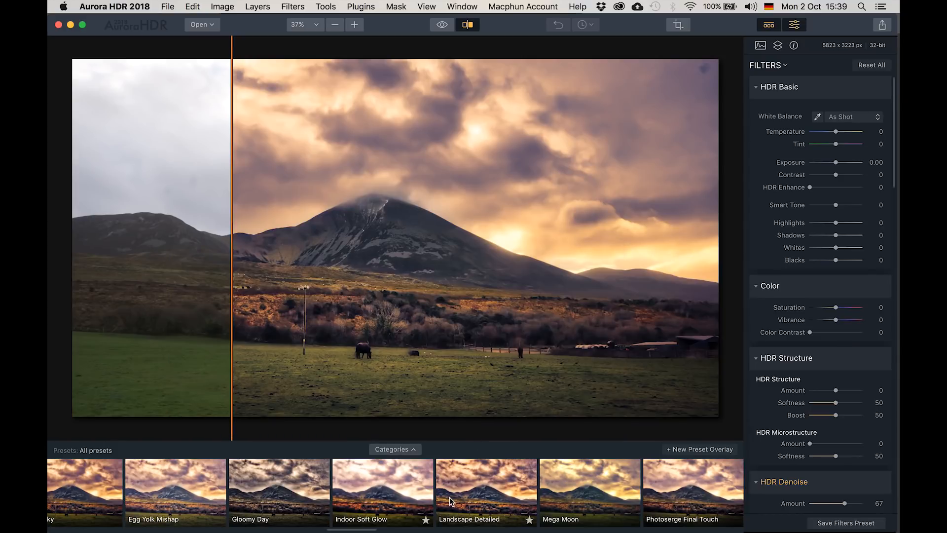
{"action": "scroll", "coordinate": [450, 496], "scroll_direction": "right", "scroll_amount": 10}
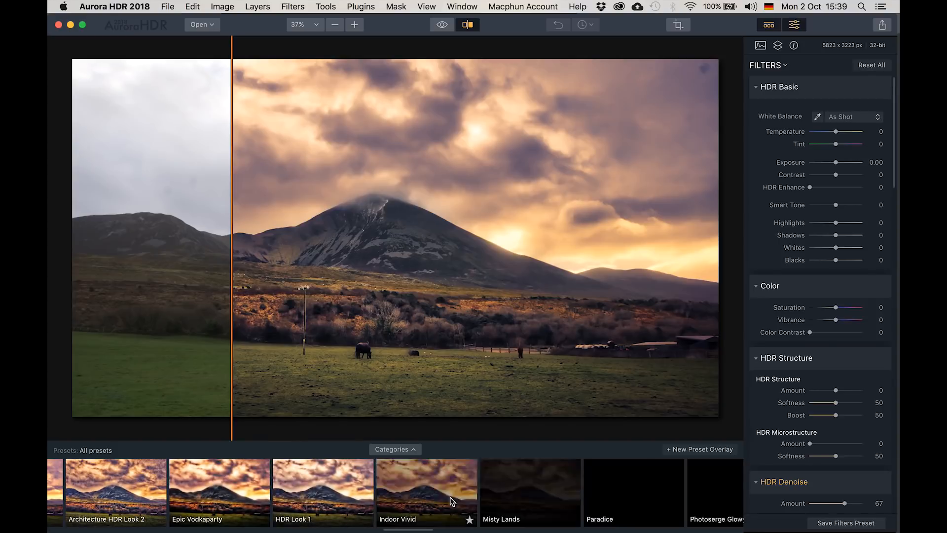
{"action": "scroll", "coordinate": [450, 498], "scroll_direction": "left", "scroll_amount": 5}
{"action": "scroll", "coordinate": [450, 497], "scroll_direction": "left", "scroll_amount": 5}
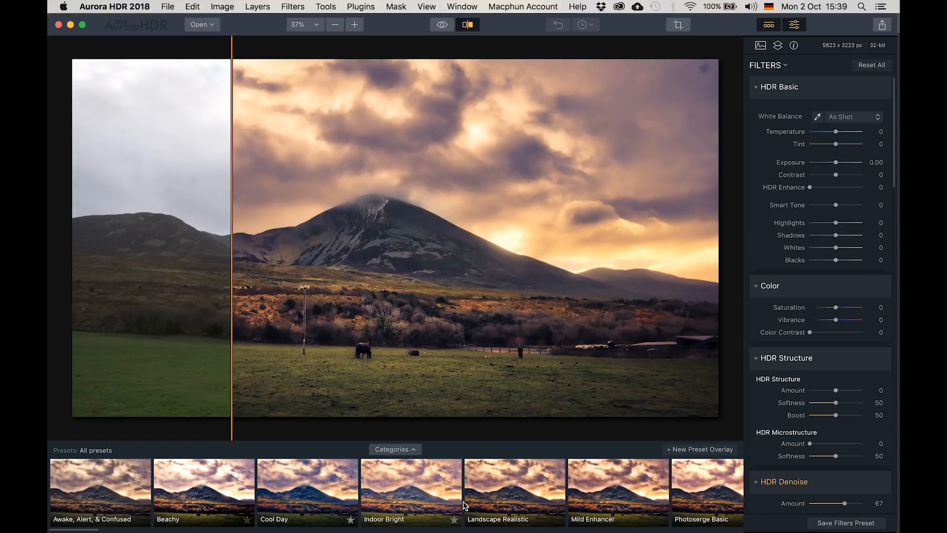
Step: Turn off the before/after split comparison so only the edited photo is displayed
{"action": "left_click", "coordinate": [467, 27]}
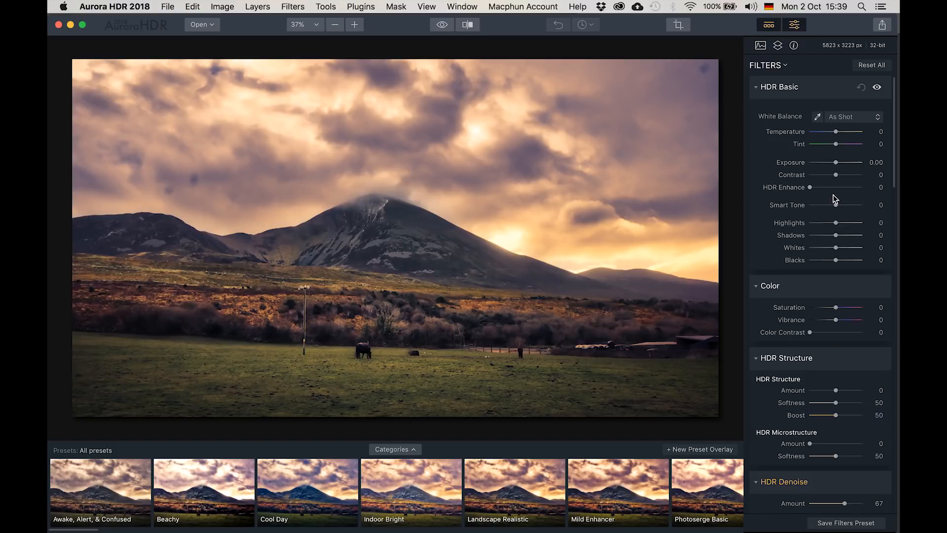
{"action": "scroll", "coordinate": [835, 200], "scroll_direction": "down", "scroll_amount": 5}
{"action": "scroll", "coordinate": [835, 200], "scroll_direction": "up", "scroll_amount": 5}
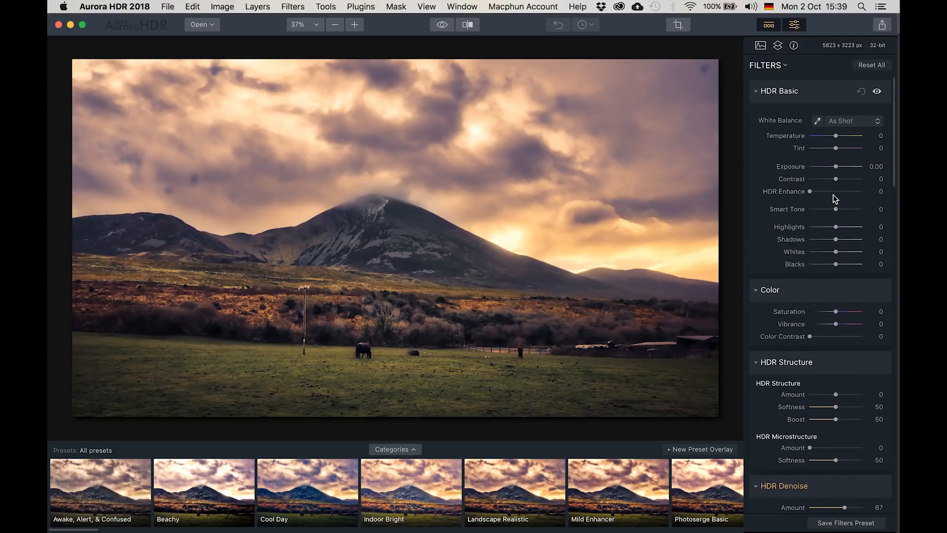
Step: Try out the Exposure adjustment in the HDR Basic filter and return it to 0.00
{"action": "scroll", "coordinate": [834, 200], "scroll_direction": "down", "scroll_amount": 3}
{"action": "scroll", "coordinate": [834, 200], "scroll_direction": "up", "scroll_amount": 3}
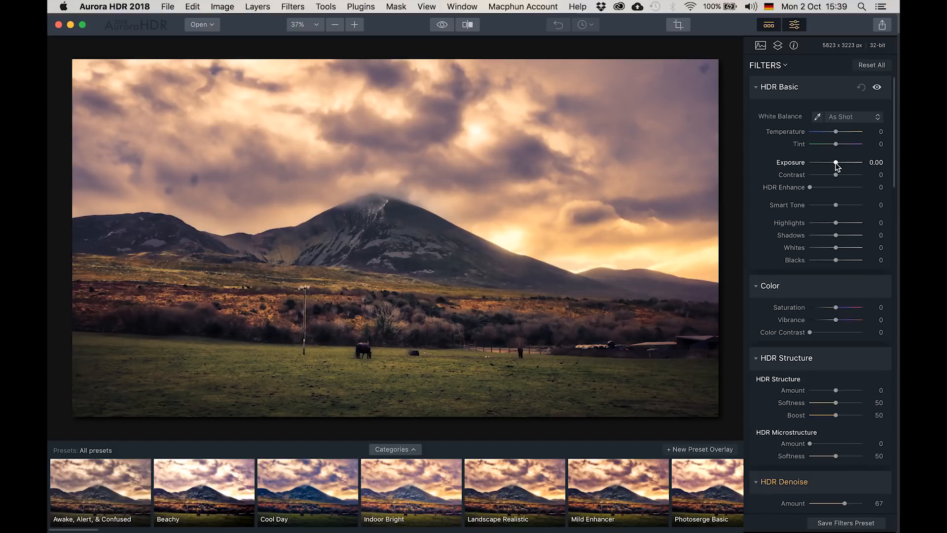
{"action": "left_click_drag", "start_coordinate": [836, 163], "coordinate": [833, 162]}
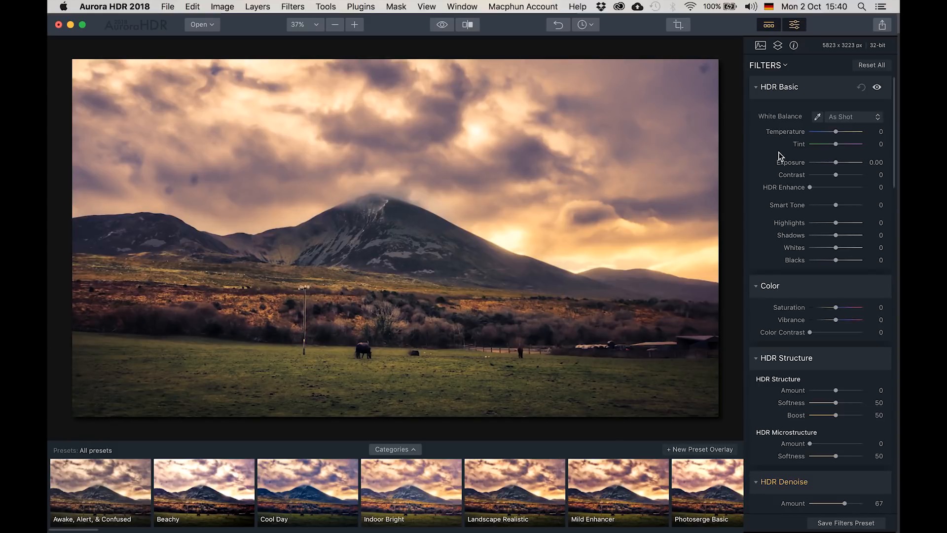
Step: Try an HDR Structure amount of 87 with a raised HDR Microstructure amount, and reset the HDR Structure filter
{"action": "scroll", "coordinate": [778, 152], "scroll_direction": "down", "scroll_amount": 2}
{"action": "scroll", "coordinate": [779, 152], "scroll_direction": "up", "scroll_amount": 3}
{"action": "scroll", "coordinate": [805, 212], "scroll_direction": "down", "scroll_amount": 3}
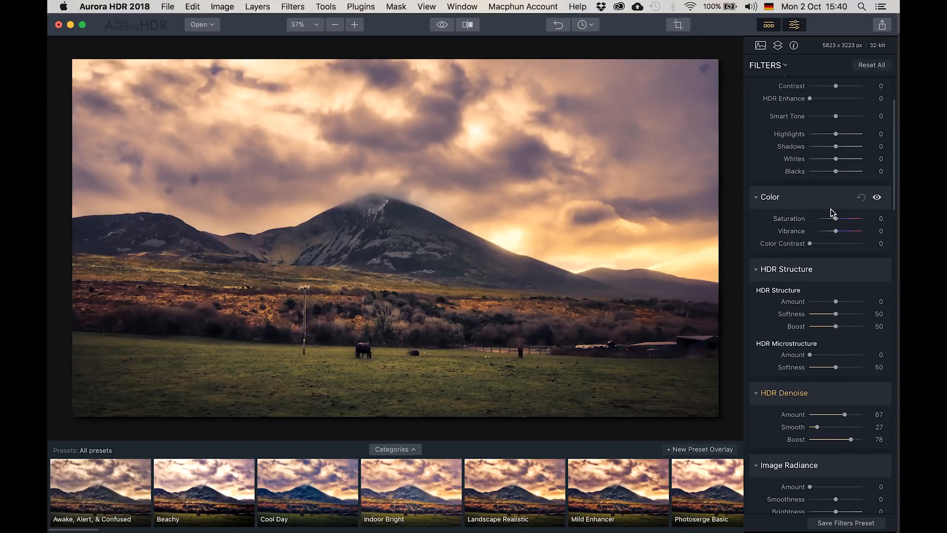
{"action": "scroll", "coordinate": [831, 209], "scroll_direction": "down", "scroll_amount": 4}
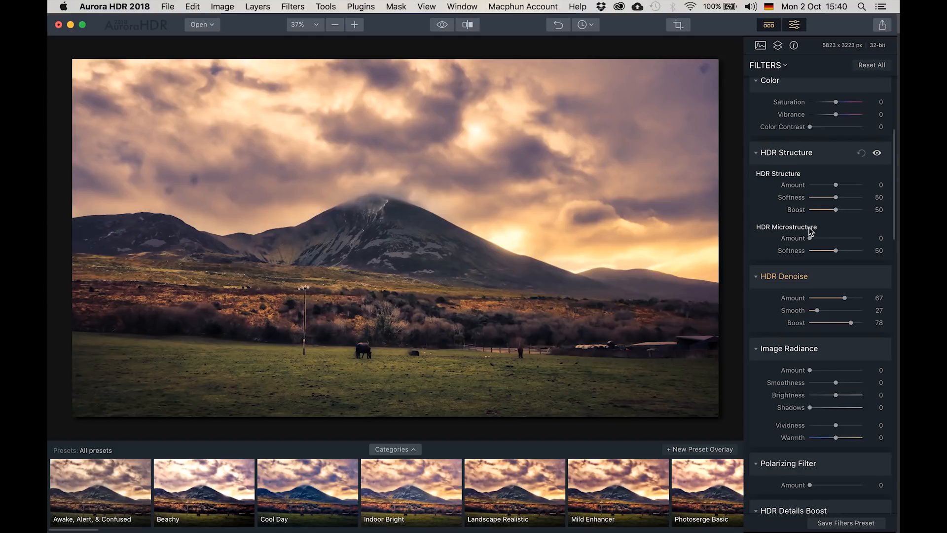
{"action": "left_click", "coordinate": [860, 186]}
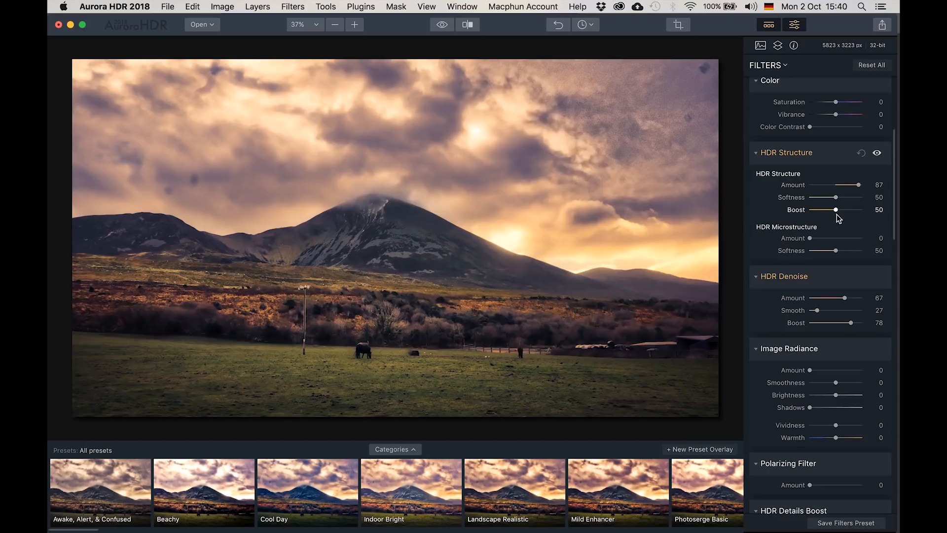
{"action": "left_click", "coordinate": [859, 238]}
{"action": "left_click", "coordinate": [861, 153]}
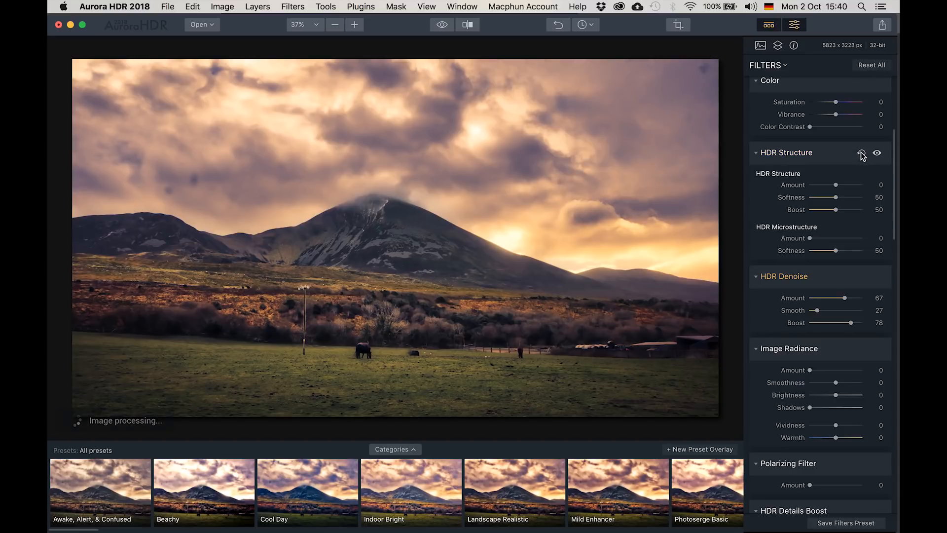
Step: Try an Image Radiance amount of 75 on the photo and return it to 0
{"action": "scroll", "coordinate": [817, 211], "scroll_direction": "down", "scroll_amount": 5}
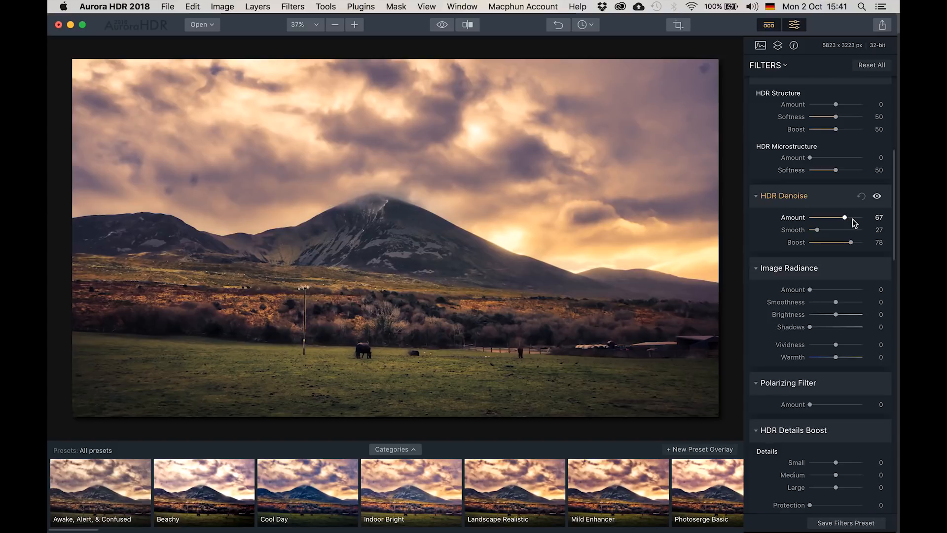
{"action": "scroll", "coordinate": [836, 219], "scroll_direction": "down", "scroll_amount": 5}
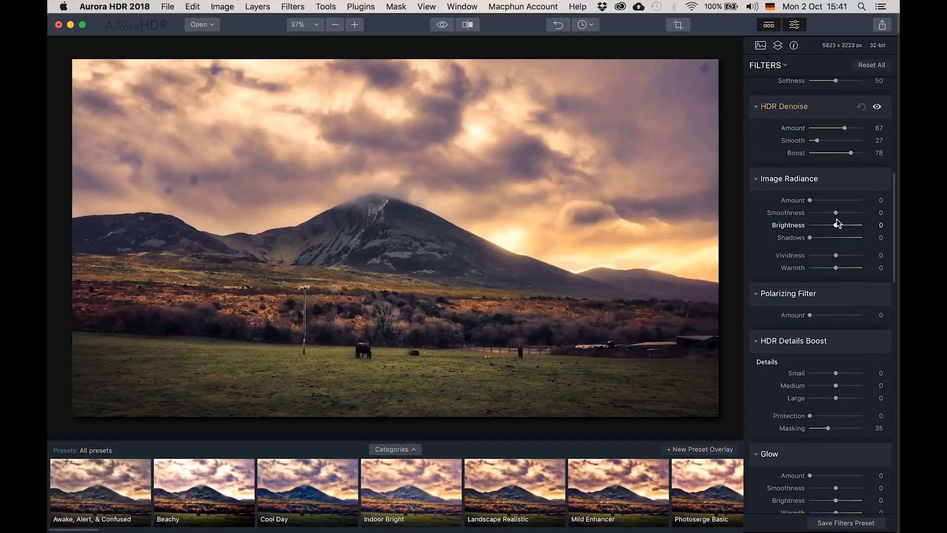
{"action": "left_click", "coordinate": [849, 200]}
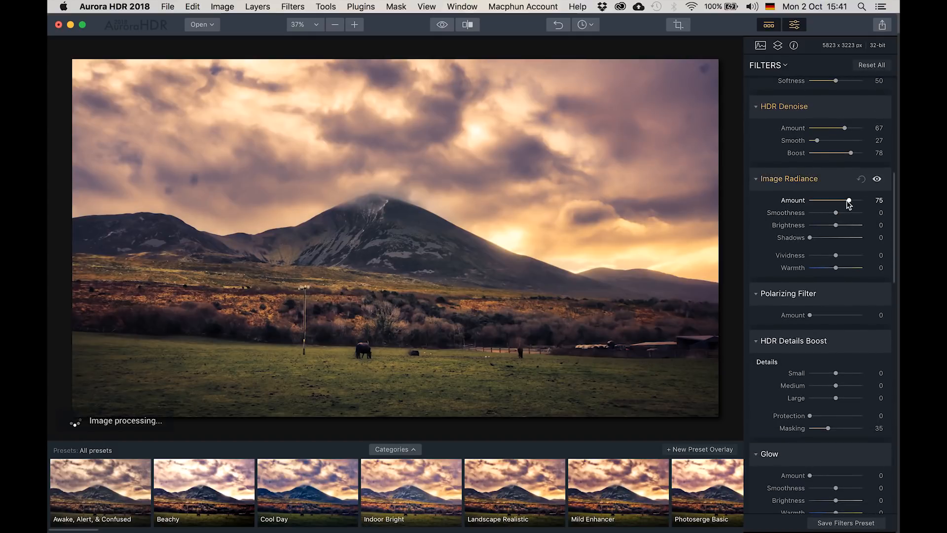
{"action": "left_click_drag", "start_coordinate": [849, 200], "coordinate": [892, 210]}
Step: Set the Top & Bottom Tuning orientation so its transition lies slightly lower and tilts down to the right across the mountain
{"action": "scroll", "coordinate": [822, 206], "scroll_direction": "down", "scroll_amount": 3}
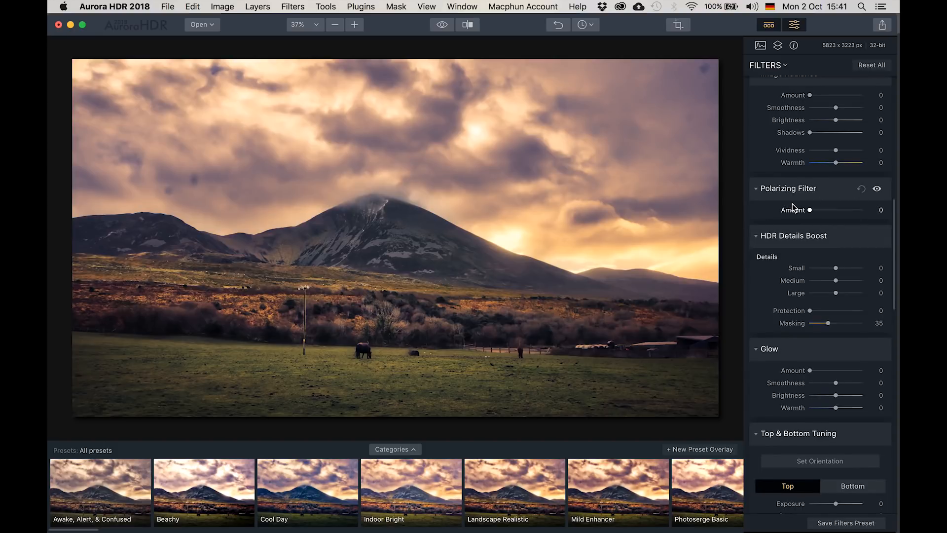
{"action": "scroll", "coordinate": [792, 207], "scroll_direction": "down", "scroll_amount": 2}
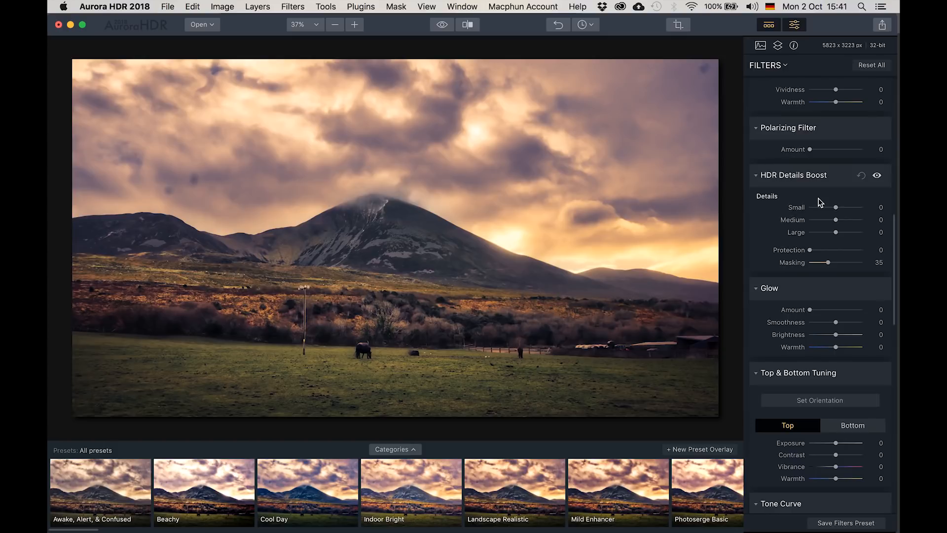
{"action": "scroll", "coordinate": [820, 202], "scroll_direction": "down", "scroll_amount": 3}
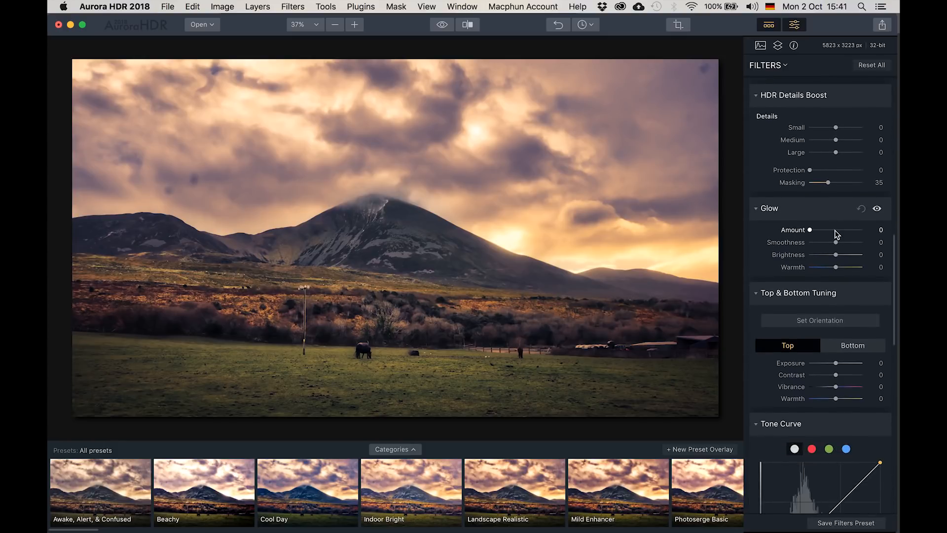
{"action": "scroll", "coordinate": [830, 277], "scroll_direction": "down", "scroll_amount": 1}
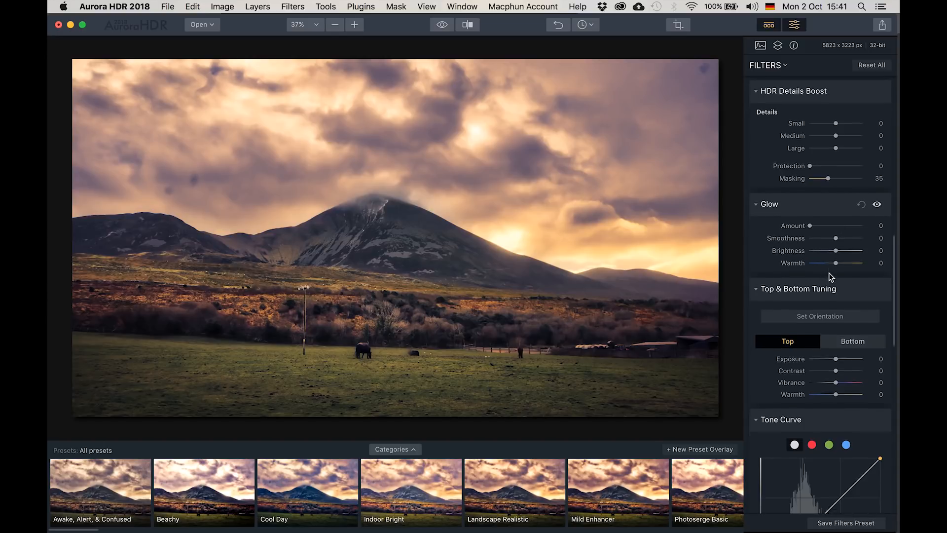
{"action": "scroll", "coordinate": [830, 277], "scroll_direction": "down", "scroll_amount": 5}
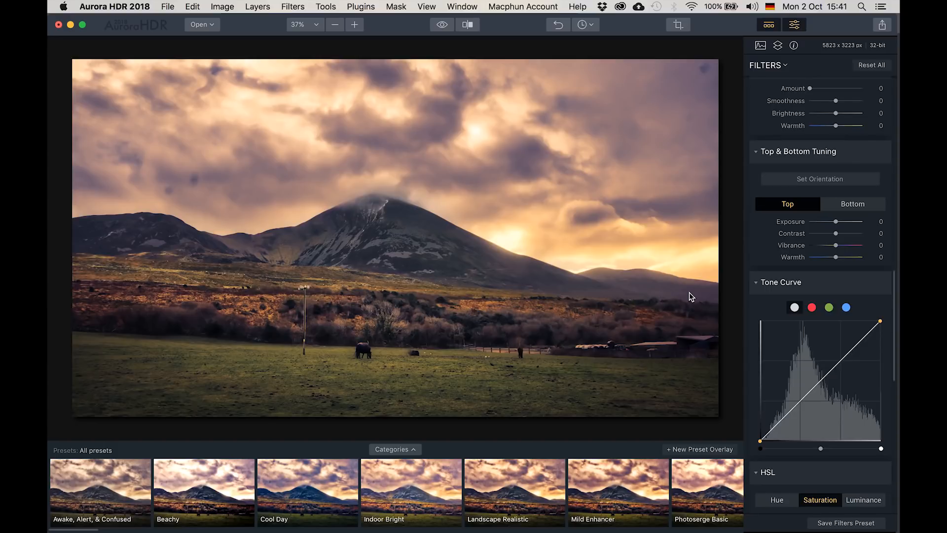
{"action": "left_click", "coordinate": [820, 179]}
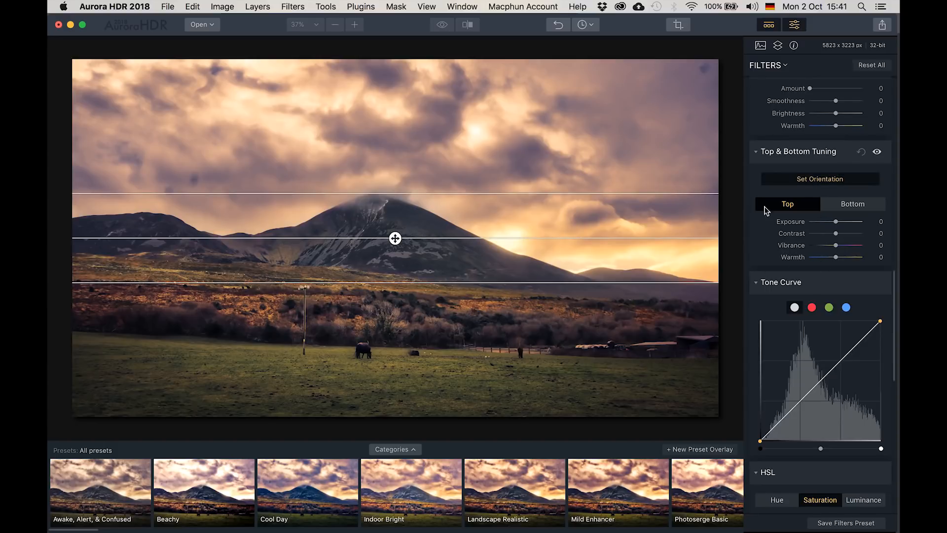
{"action": "left_click_drag", "start_coordinate": [395, 239], "coordinate": [450, 270]}
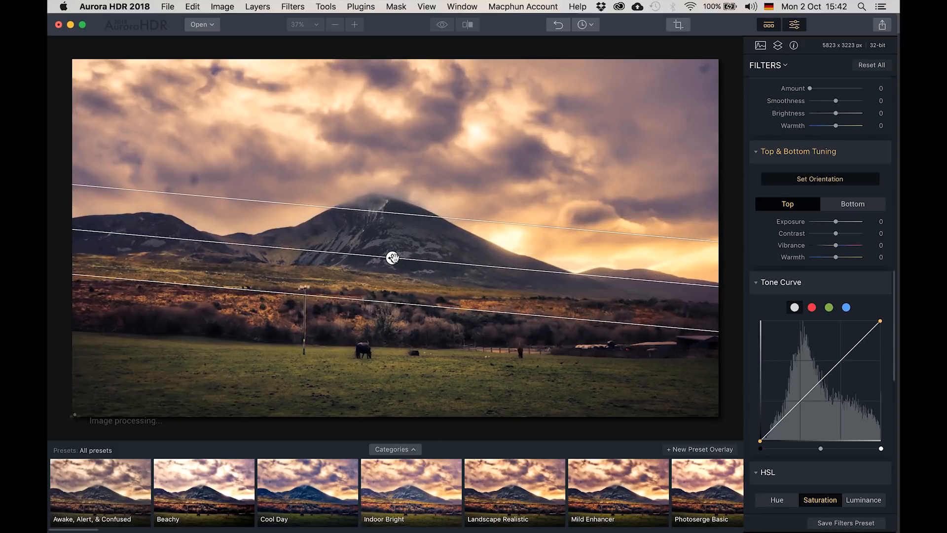
{"action": "left_click", "coordinate": [801, 181]}
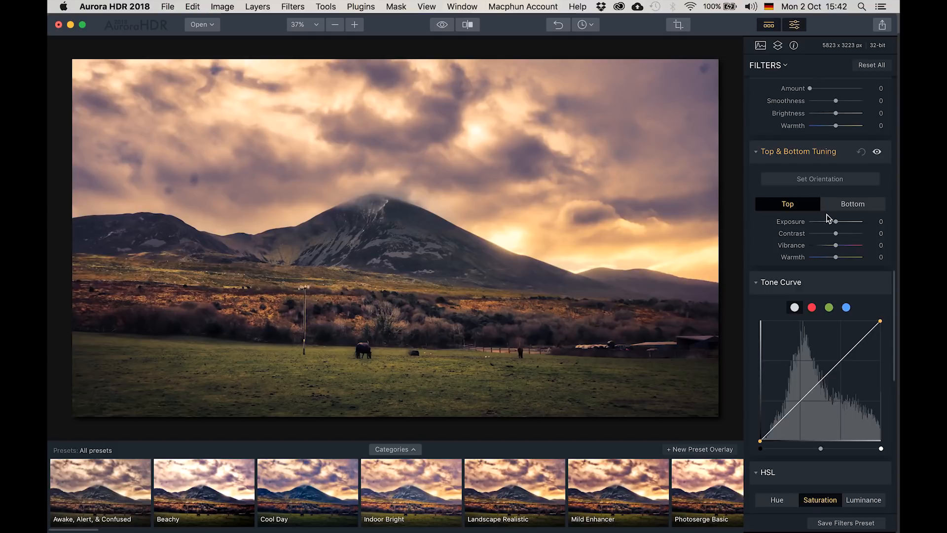
Step: Look through the Tone Curve, HSL, Color Toning, Dodge & Burn and Vignette filters, and return to HDR Basic
{"action": "scroll", "coordinate": [829, 218], "scroll_direction": "down", "scroll_amount": 5}
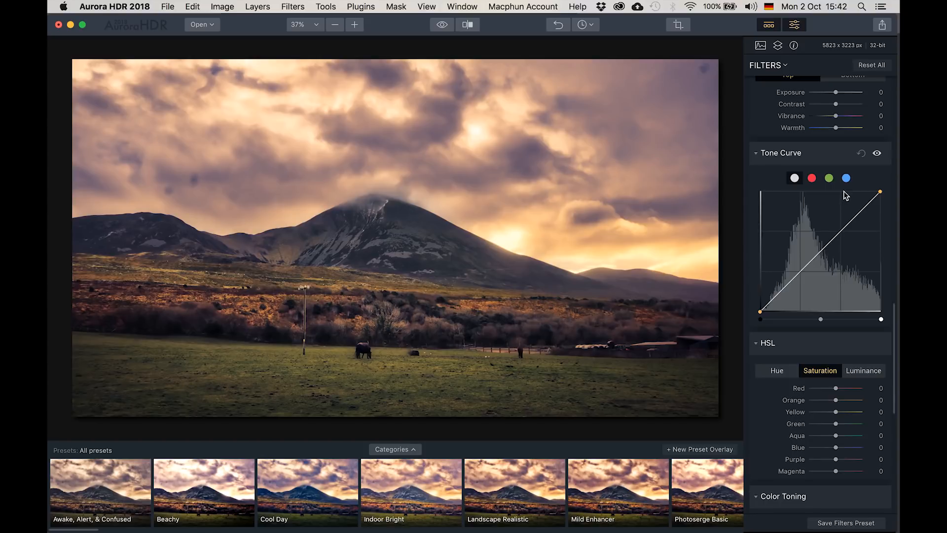
{"action": "scroll", "coordinate": [844, 196], "scroll_direction": "down", "scroll_amount": 8}
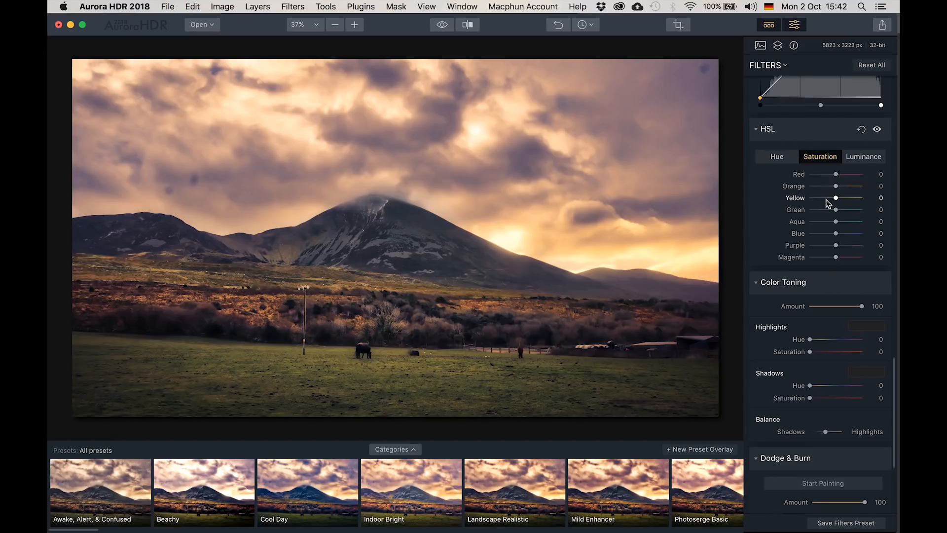
{"action": "scroll", "coordinate": [825, 199], "scroll_direction": "down", "scroll_amount": 5}
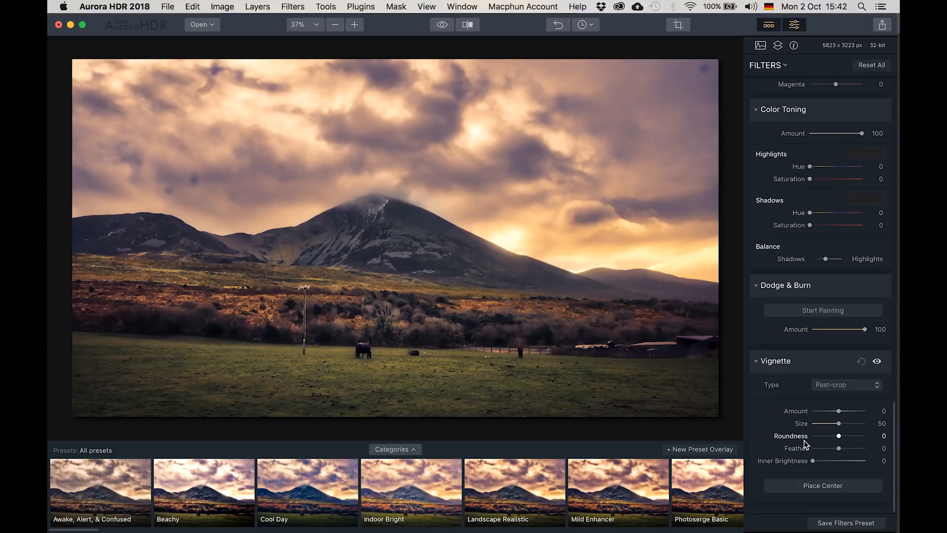
{"action": "scroll", "coordinate": [804, 440], "scroll_direction": "up", "scroll_amount": 15}
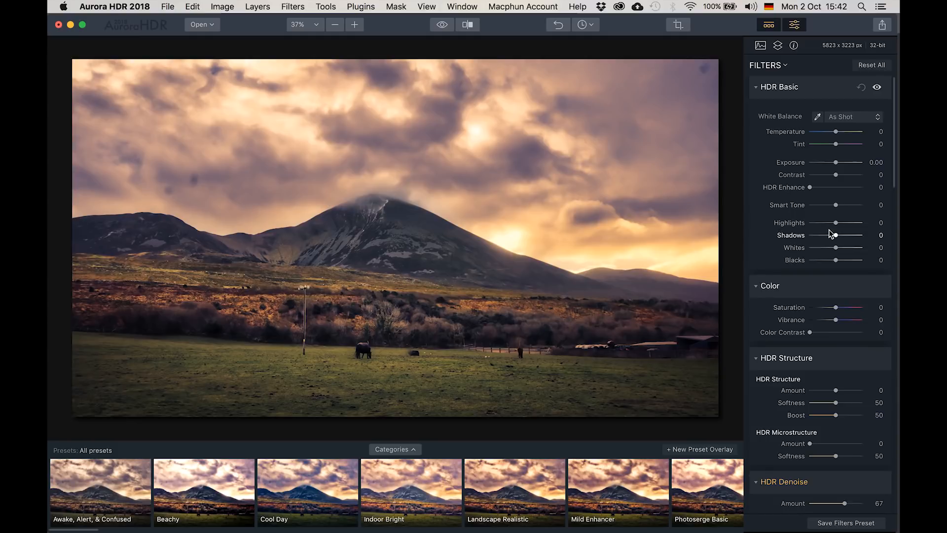
Step: Show the layer list and examine the filter settings applied to the base layer DSC03864.ARW
{"action": "left_click", "coordinate": [777, 47]}
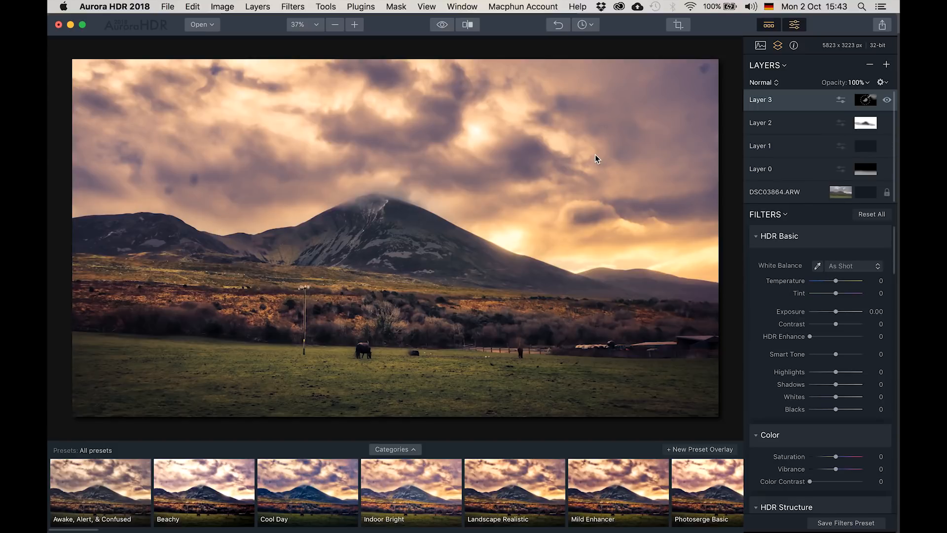
{"action": "left_click", "coordinate": [768, 192]}
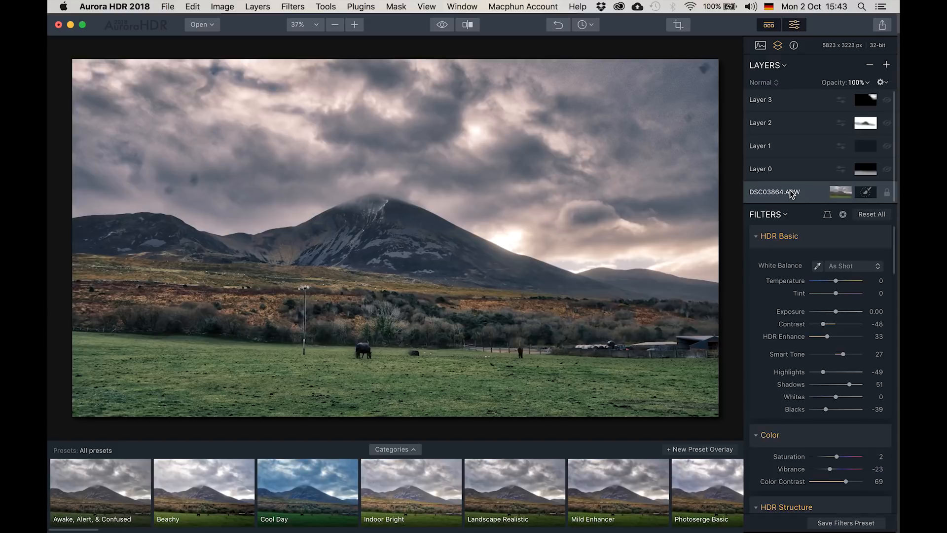
{"action": "scroll", "coordinate": [833, 291], "scroll_direction": "down", "scroll_amount": 4}
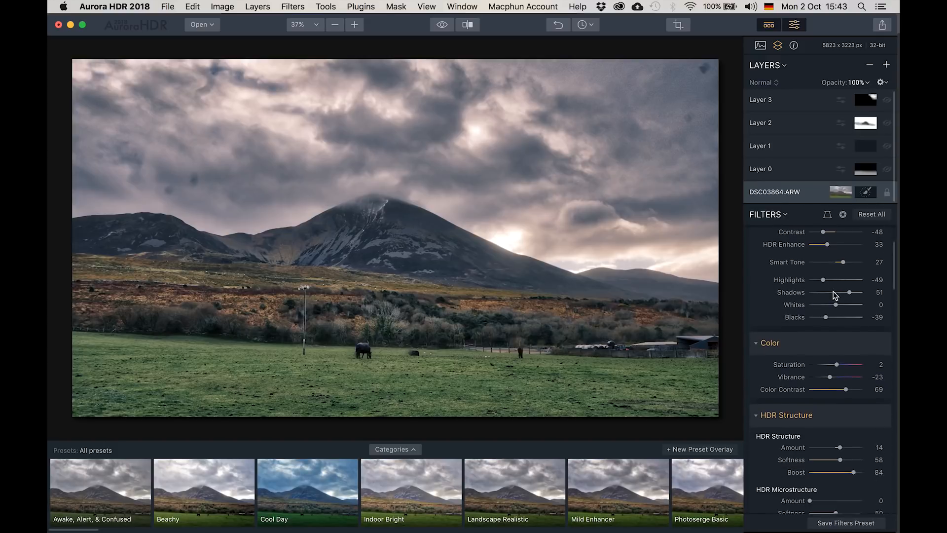
{"action": "scroll", "coordinate": [834, 318], "scroll_direction": "down", "scroll_amount": 6}
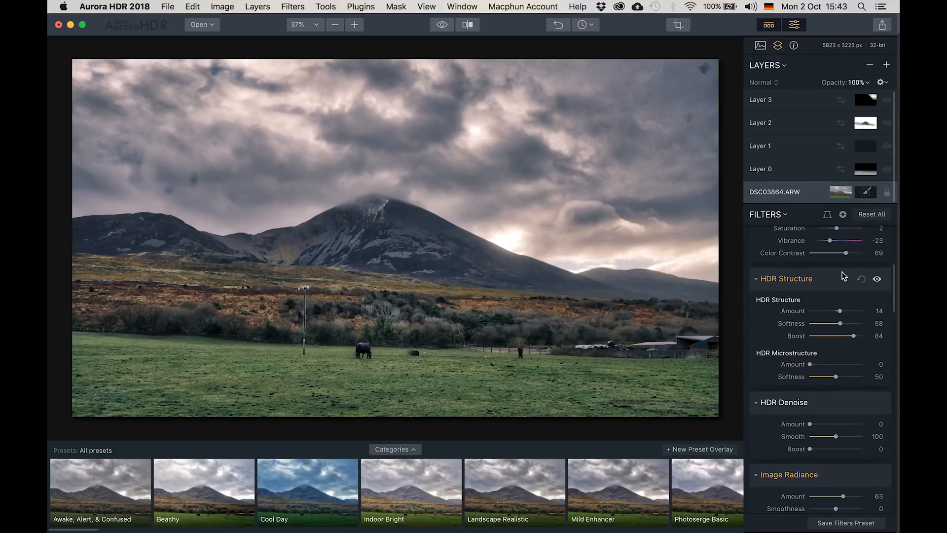
{"action": "scroll", "coordinate": [838, 356], "scroll_direction": "up", "scroll_amount": 10}
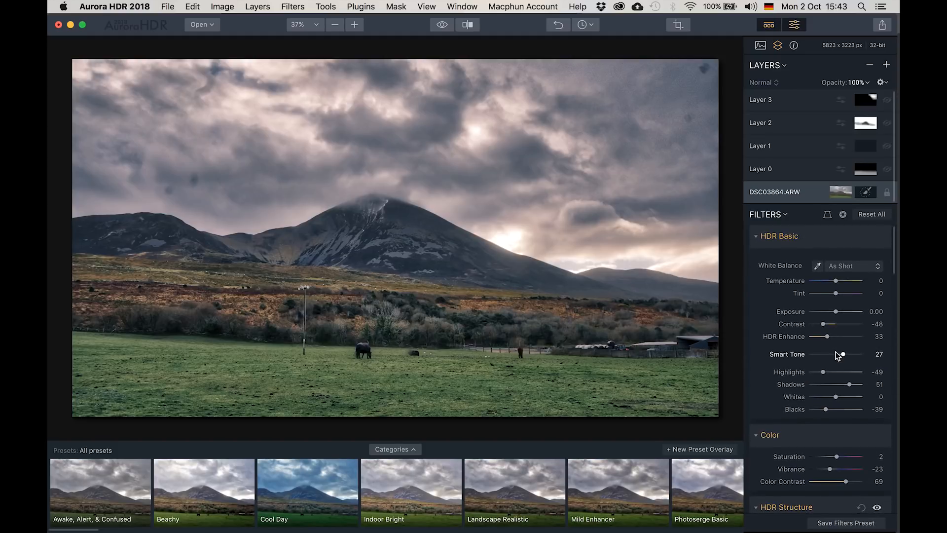
Step: Review how the edit builds up by selecting Layer 0, Layer 1, Layer 2 and Layer 3 in turn
{"action": "left_click", "coordinate": [785, 170]}
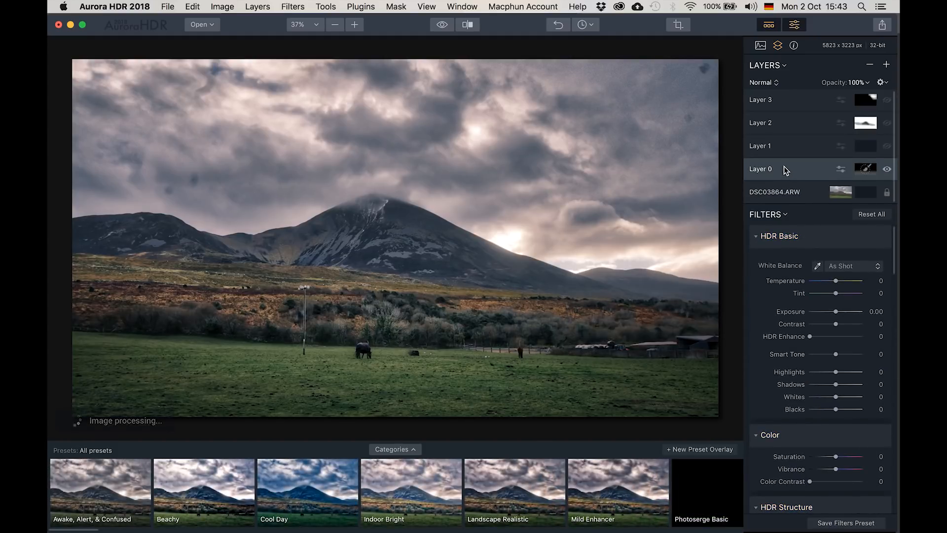
{"action": "left_click", "coordinate": [786, 146]}
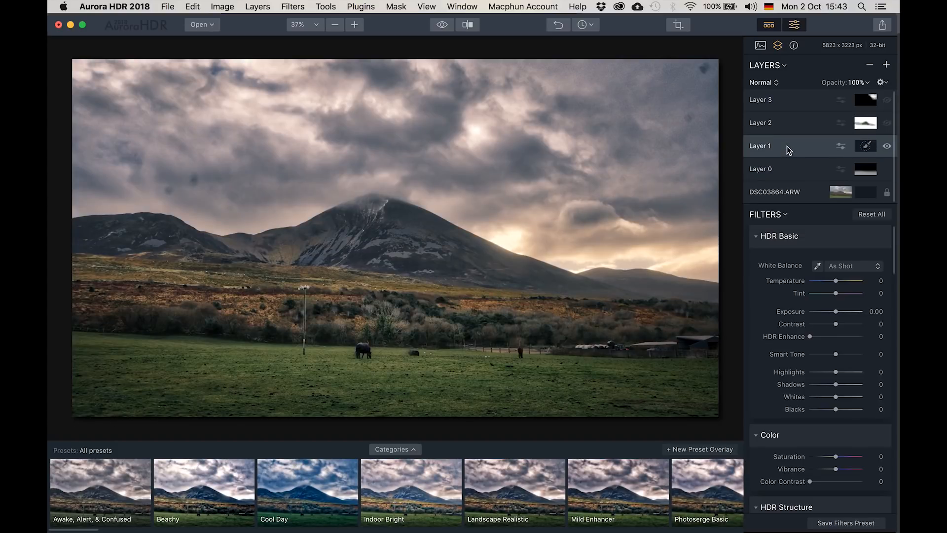
{"action": "left_click", "coordinate": [787, 123]}
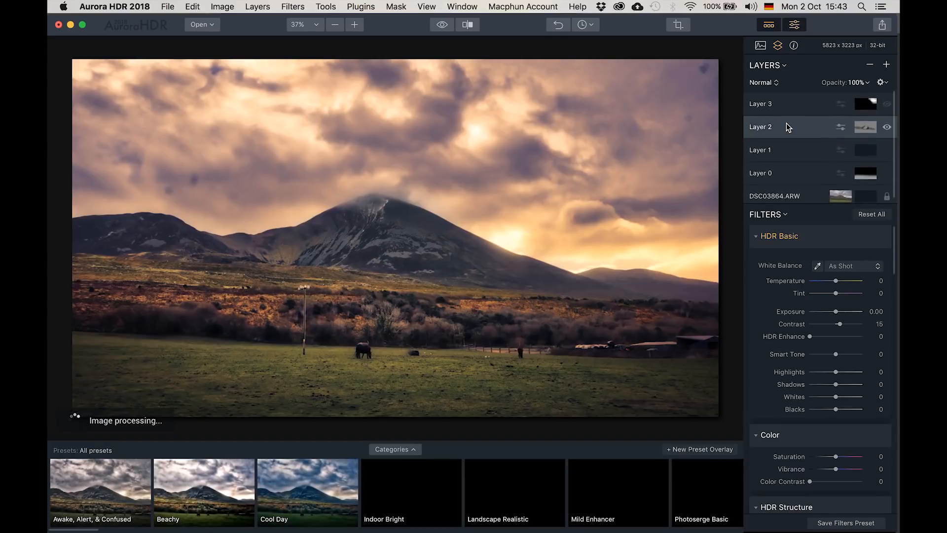
{"action": "left_click", "coordinate": [789, 101]}
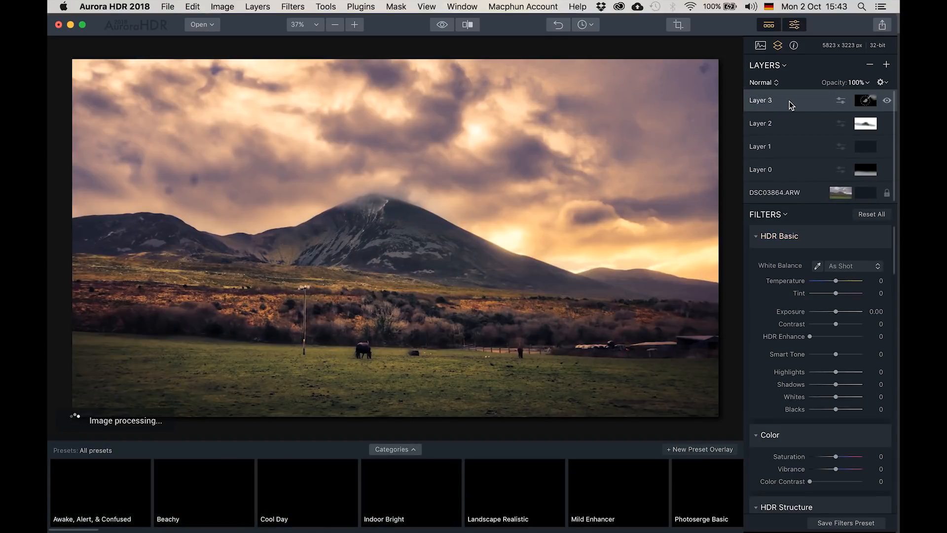
Step: Hide the presets strip and show the histogram
{"action": "left_click", "coordinate": [769, 25]}
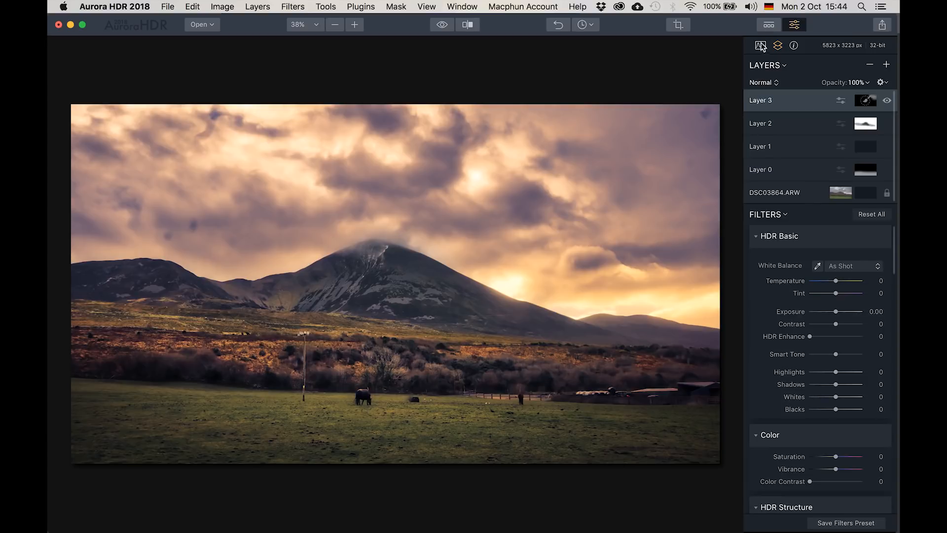
{"action": "left_click", "coordinate": [761, 46]}
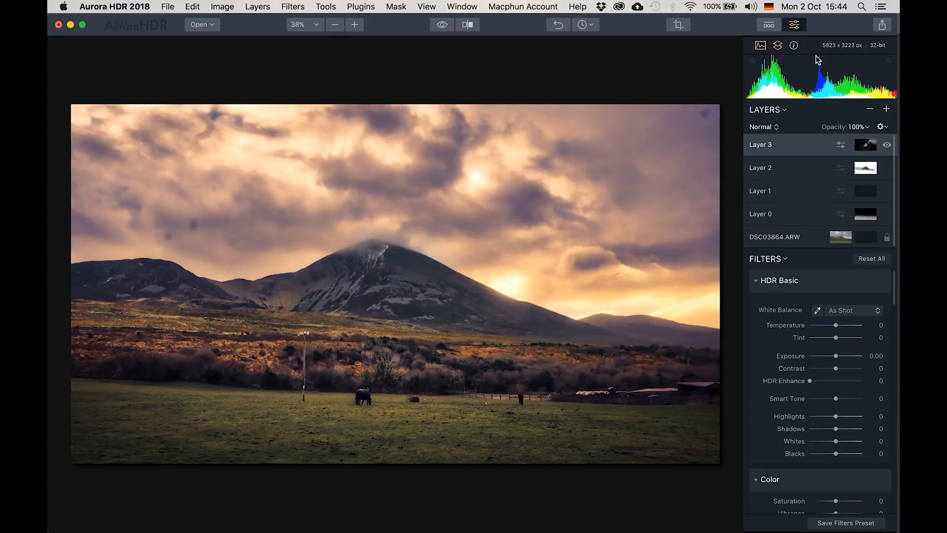
Step: Open Layer 3's mask for editing and examine the mask options and the layer's available blend modes
{"action": "left_click", "coordinate": [887, 128]}
{"action": "left_click", "coordinate": [887, 128]}
{"action": "left_click", "coordinate": [867, 147]}
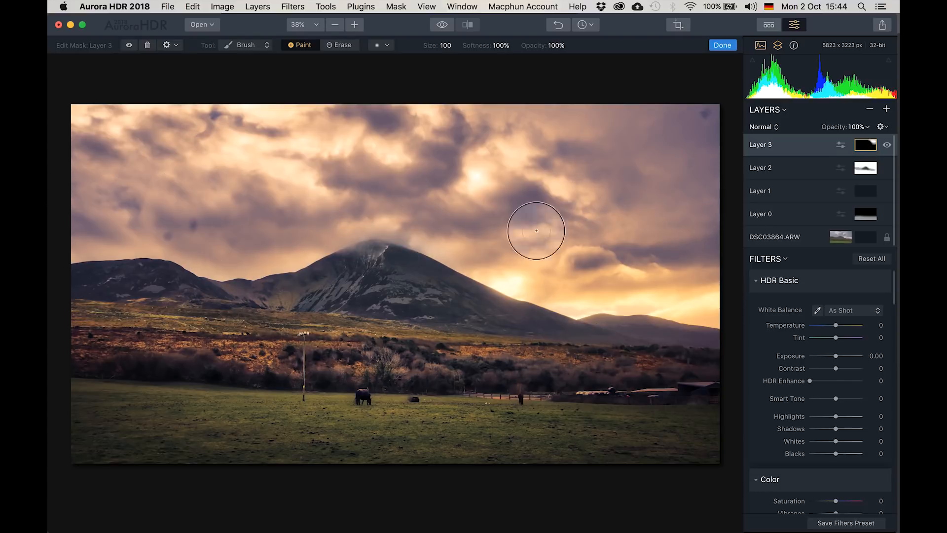
{"action": "left_click", "coordinate": [168, 45]}
{"action": "left_click", "coordinate": [170, 47]}
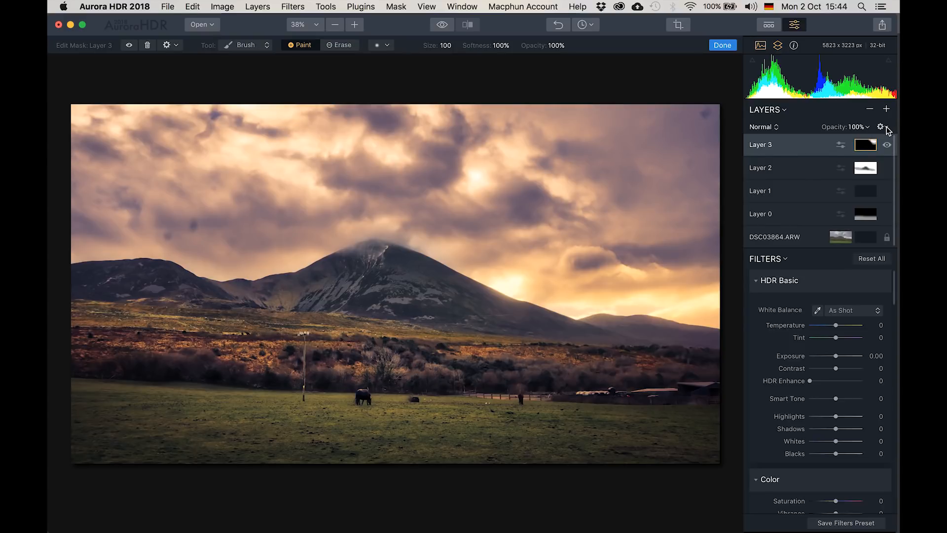
{"action": "left_click", "coordinate": [881, 127]}
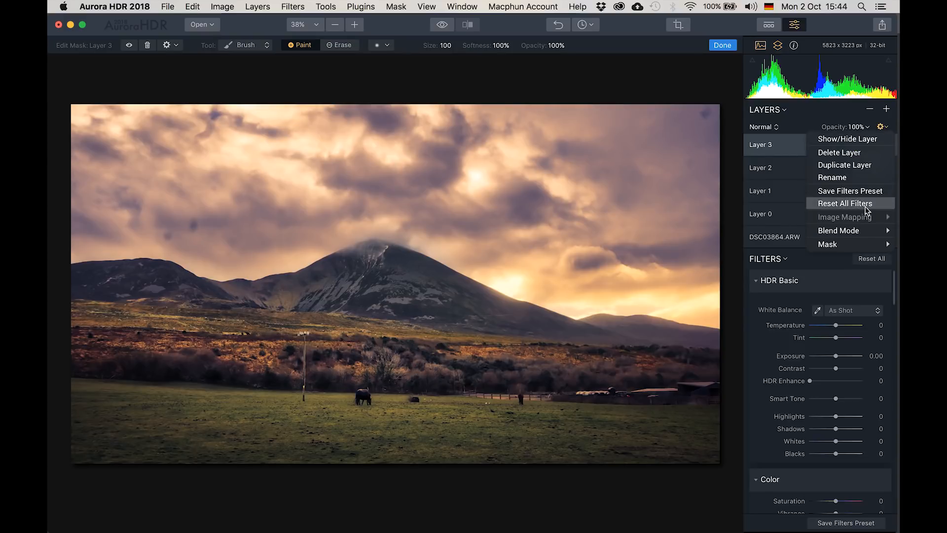
{"action": "mouse_move", "coordinate": [866, 232]}
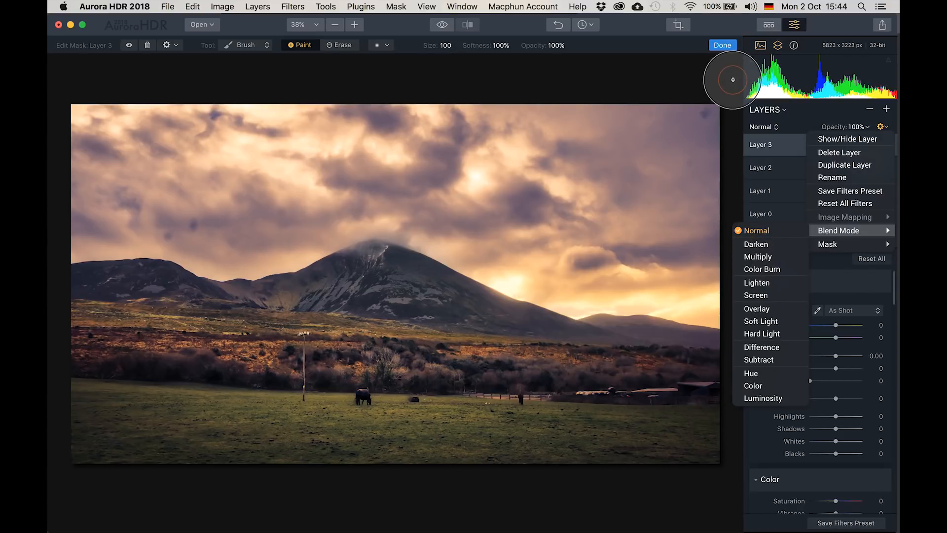
{"action": "left_click", "coordinate": [887, 128]}
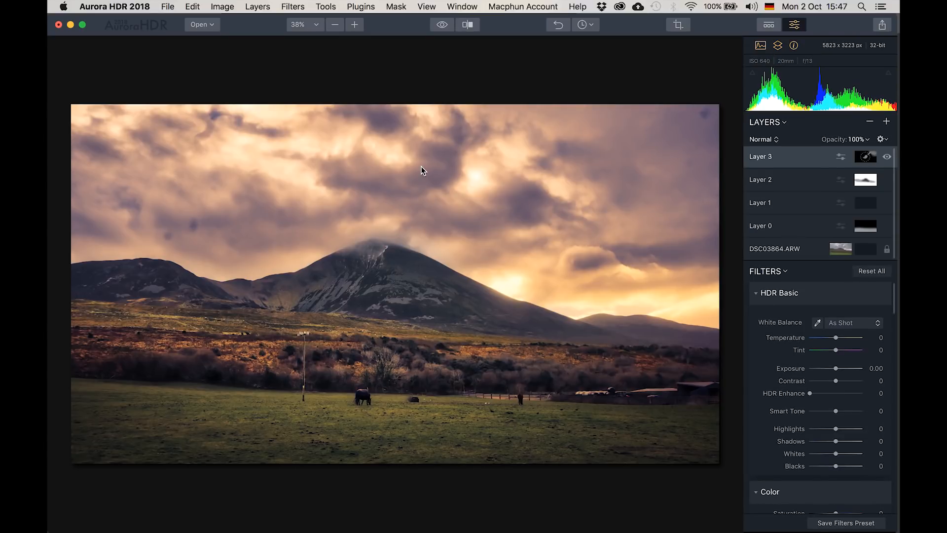
Step: View the Lens Correction settings of the base layer DSC03864.ARW and close them without applying anything
{"action": "left_click", "coordinate": [793, 250]}
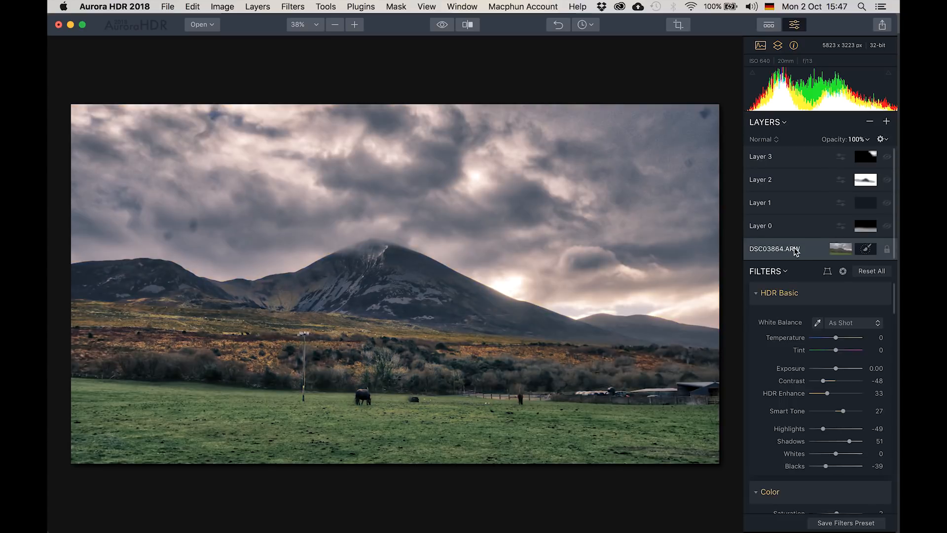
{"action": "left_click", "coordinate": [843, 272]}
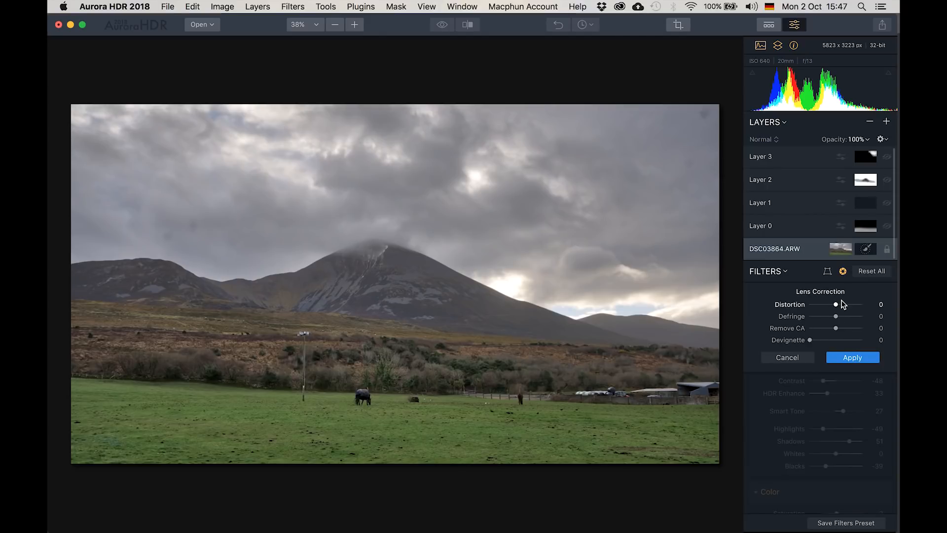
{"action": "left_click", "coordinate": [799, 357]}
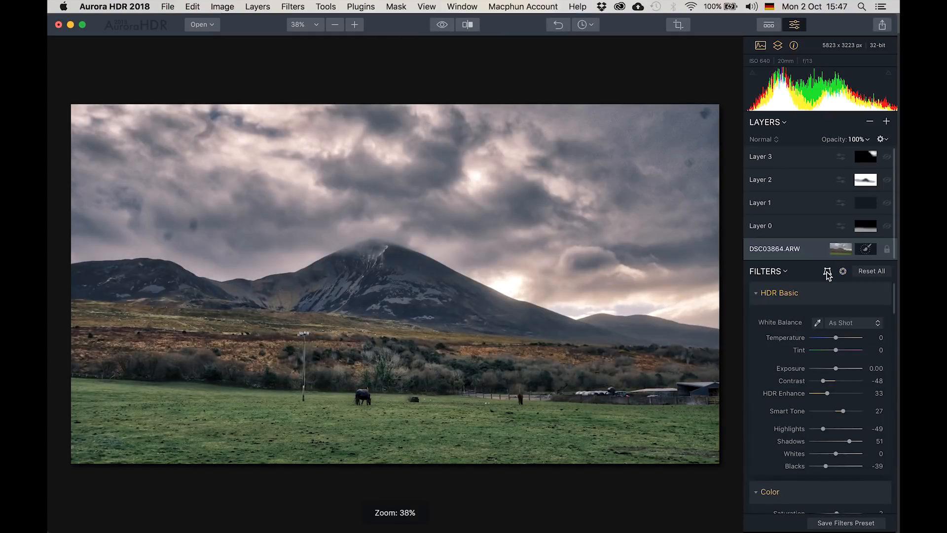
Step: Try the Transform settings Vertical 44, Horizontal -59, Rotate 74, Aspect -57, Scale 59, X Offset -68 and Y Offset 74, and discard them
{"action": "left_click", "coordinate": [827, 273]}
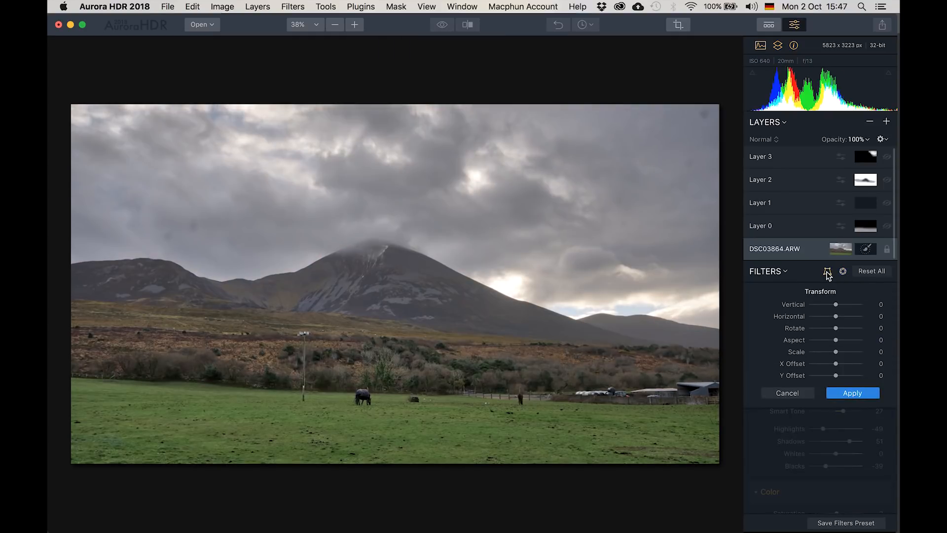
{"action": "left_click_drag", "start_coordinate": [836, 304], "coordinate": [840, 309]}
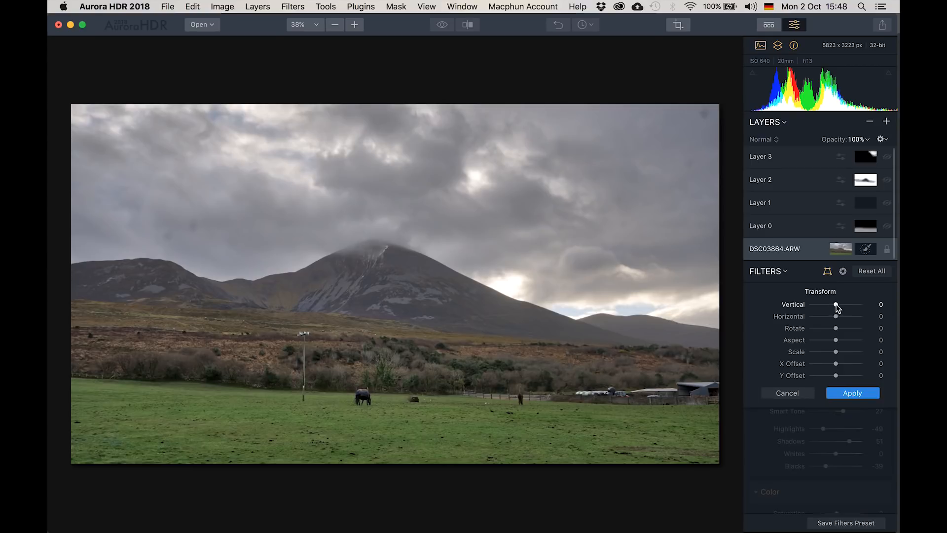
{"action": "left_click", "coordinate": [821, 316]}
{"action": "left_click", "coordinate": [855, 328]}
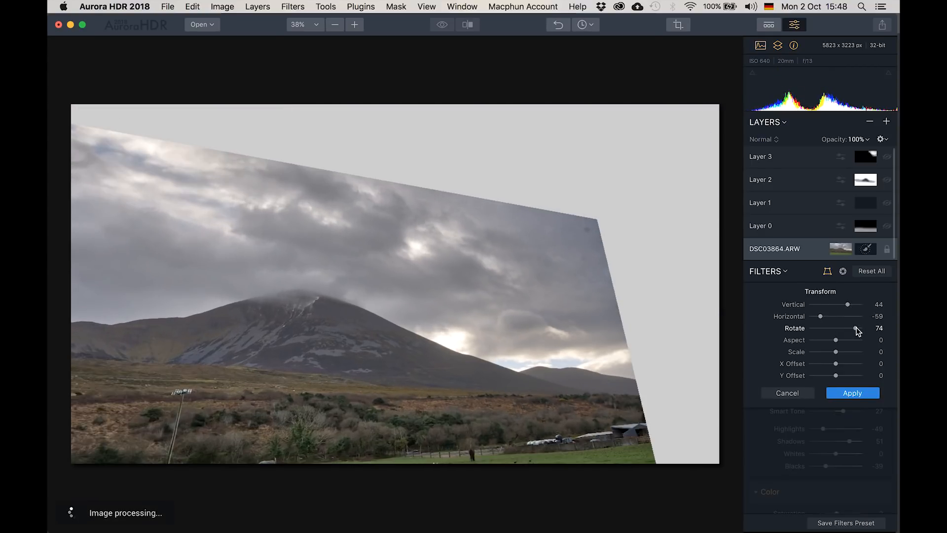
{"action": "left_click", "coordinate": [819, 342]}
{"action": "left_click", "coordinate": [851, 352]}
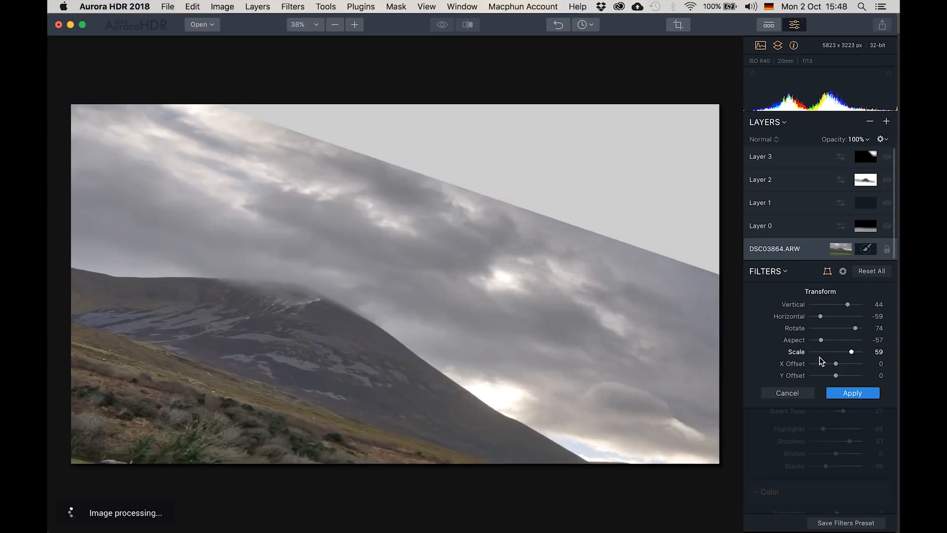
{"action": "left_click", "coordinate": [818, 364]}
{"action": "left_click", "coordinate": [856, 376]}
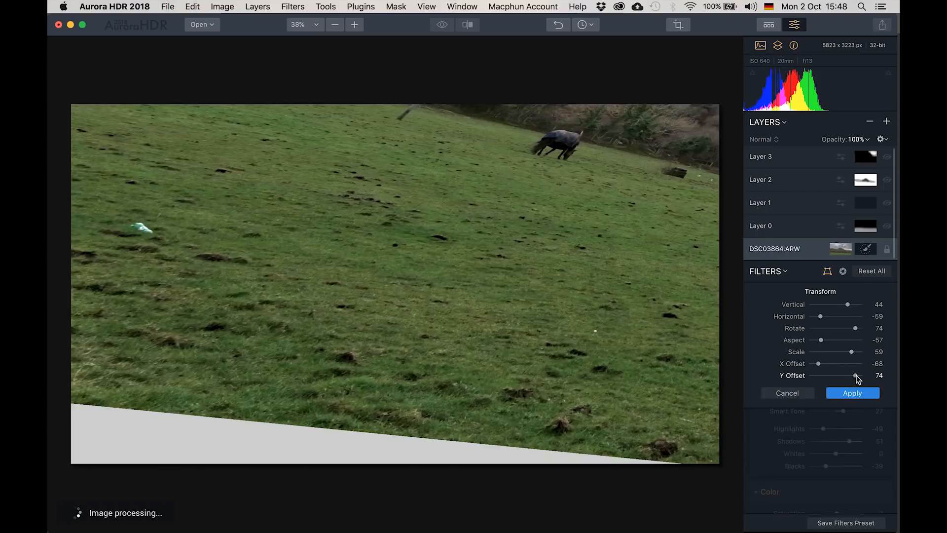
{"action": "left_click", "coordinate": [805, 393]}
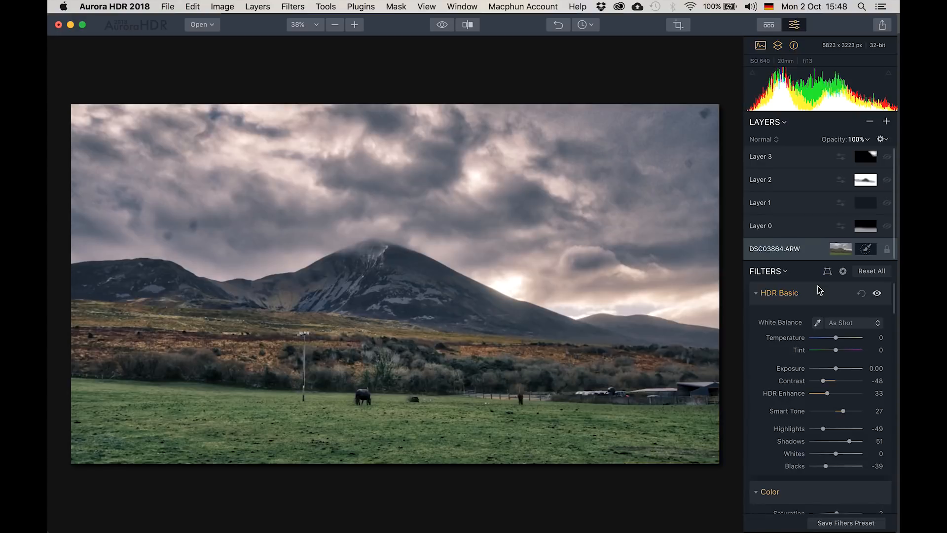
Step: Select Layer 3 to display the photo with all of its layer edits again
{"action": "left_click", "coordinate": [789, 157]}
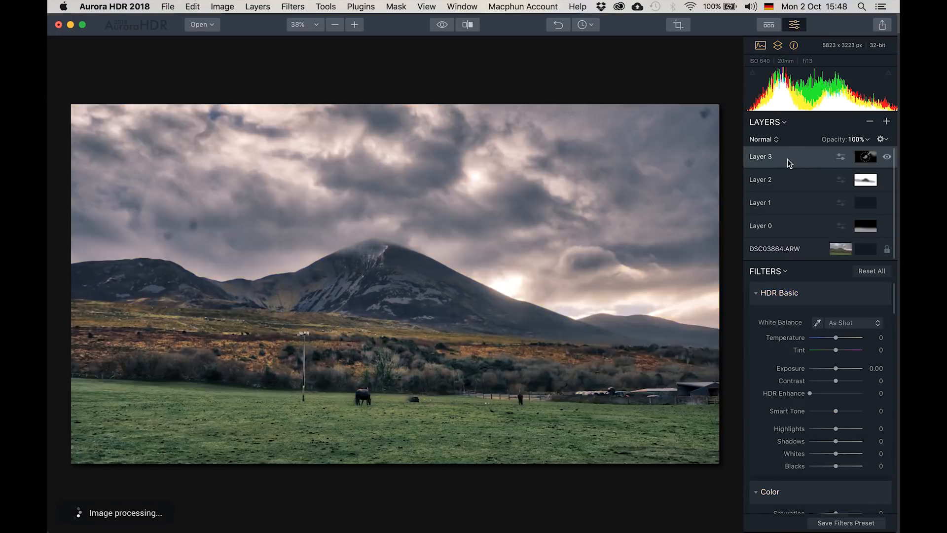